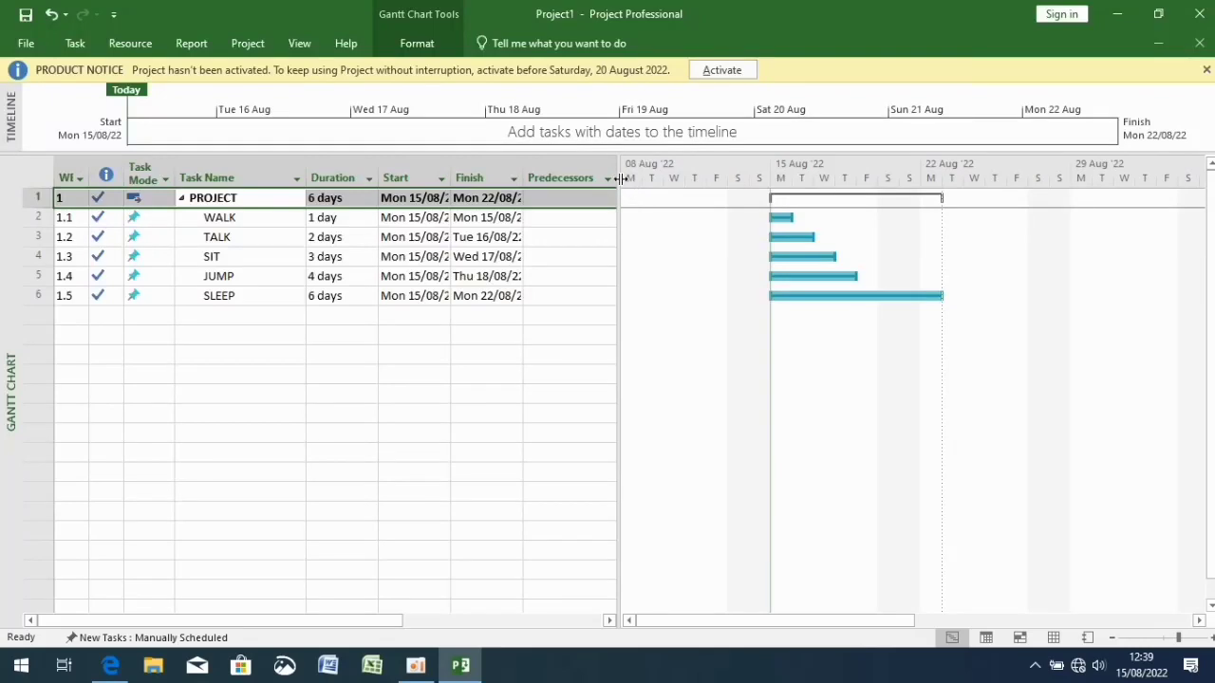
- Widen the task table to reveal the Resource Names column and insert a Resource Initials column before it
left_click_drag(622, 178, 713, 189)
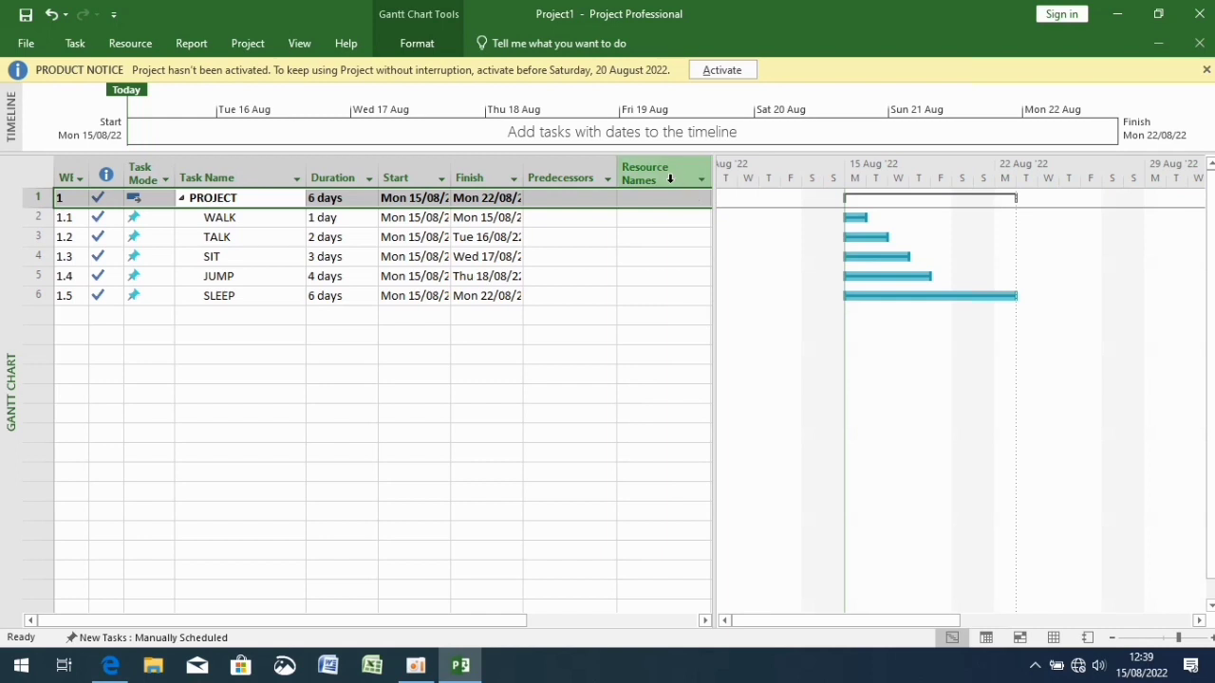
left_click(669, 178)
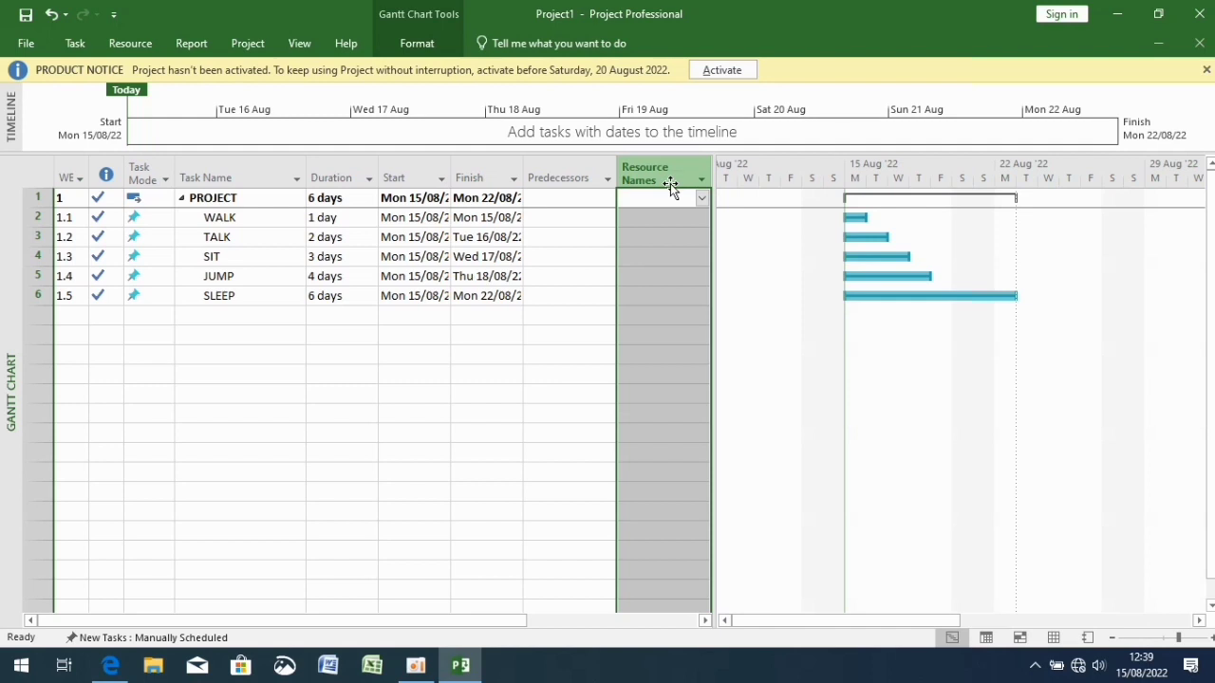
right_click(670, 183)
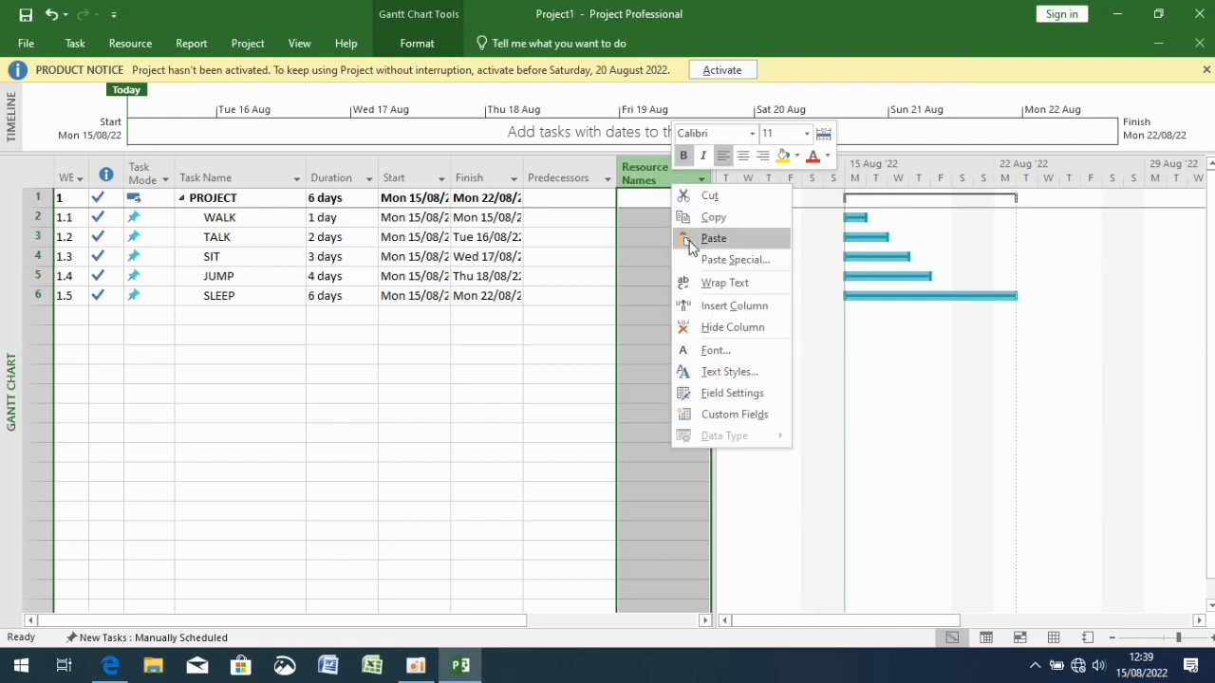
left_click(701, 304)
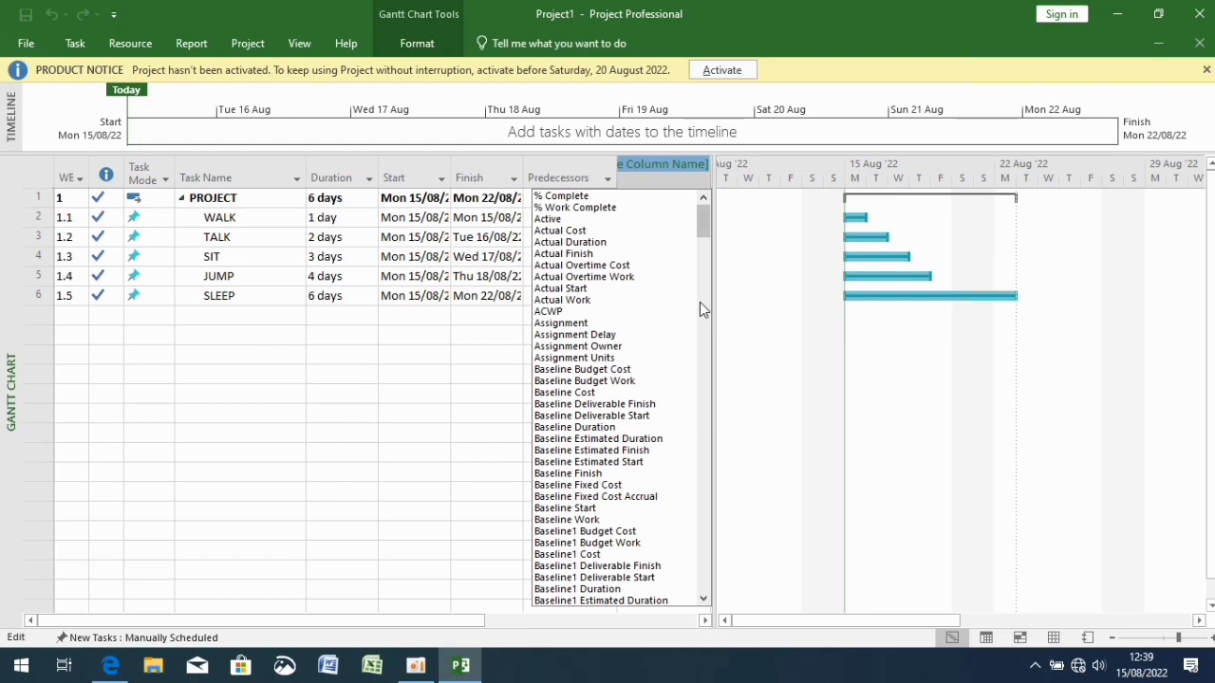
type("Recurring")
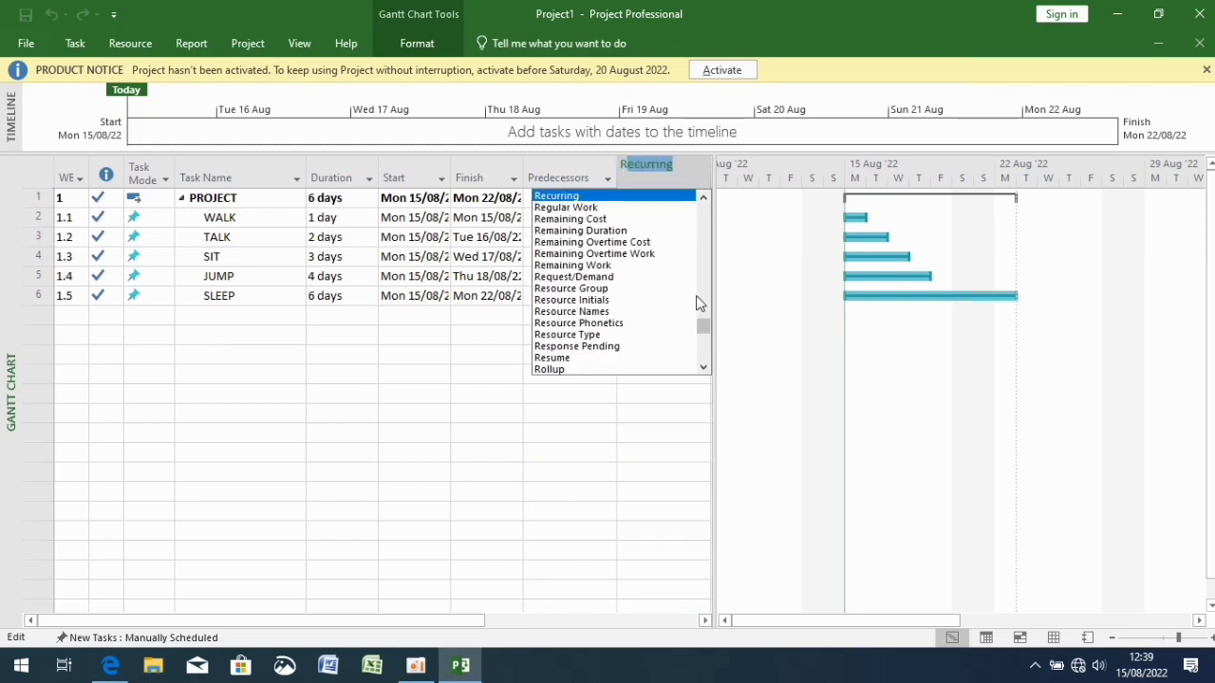
left_click(602, 301)
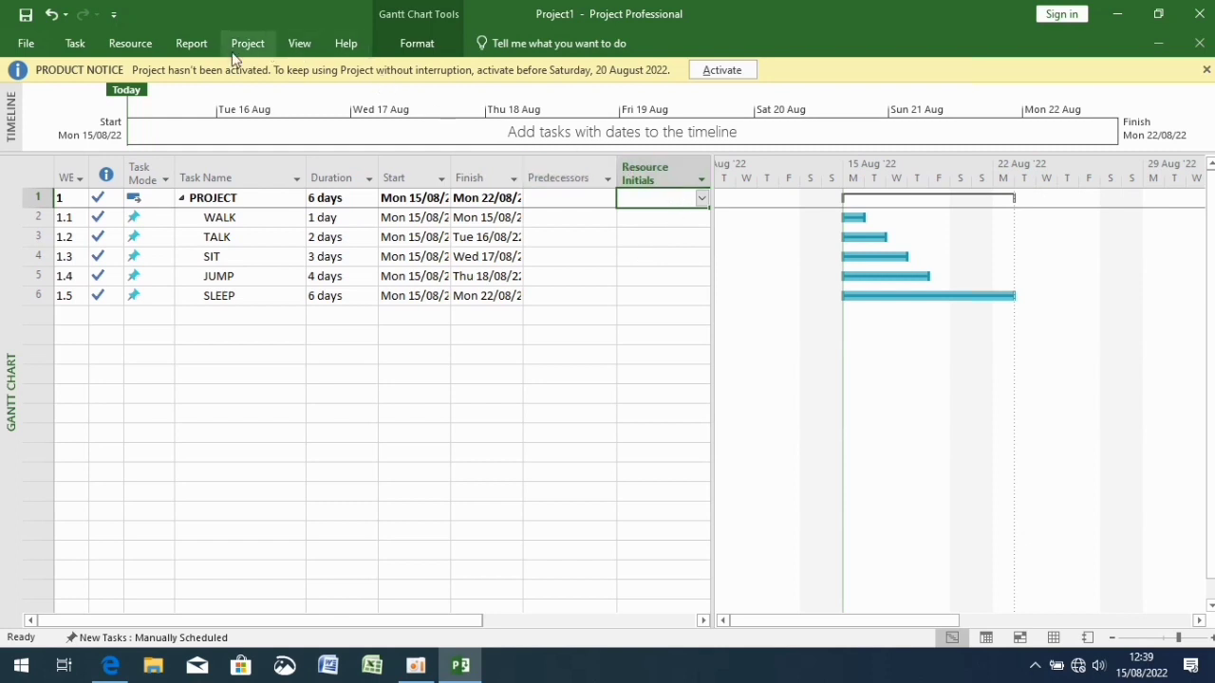
- Switch to the Resource Sheet view and add a resource named walker in the first row
left_click(298, 44)
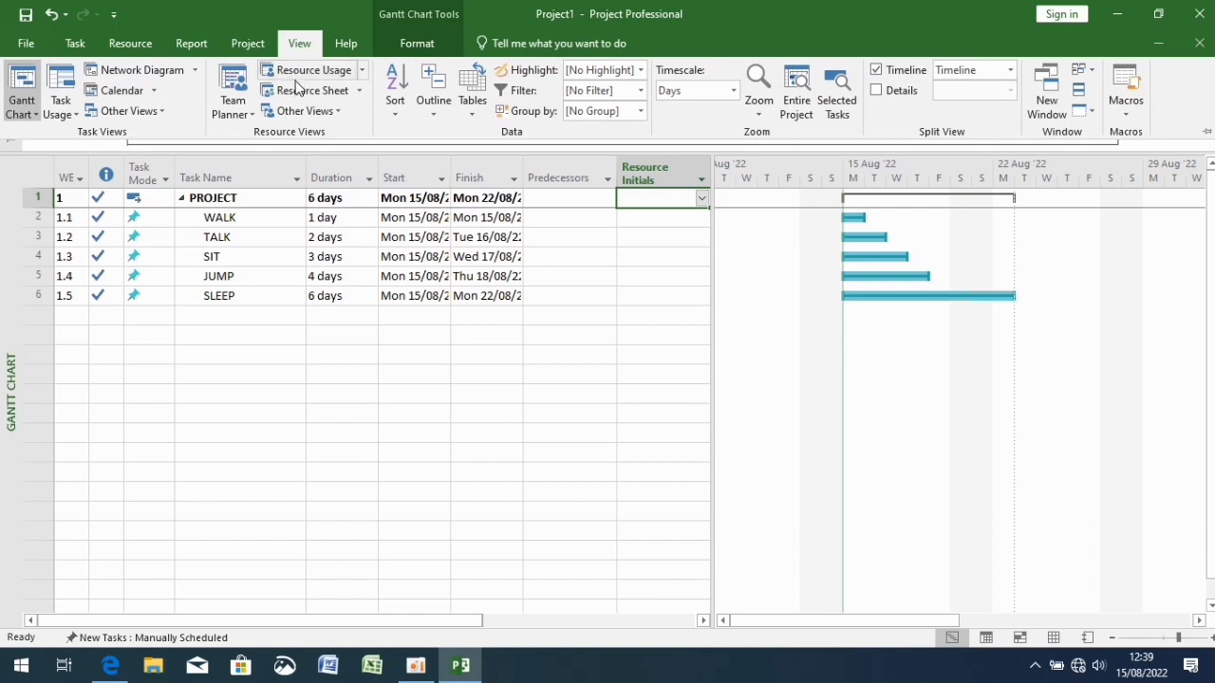
left_click(296, 87)
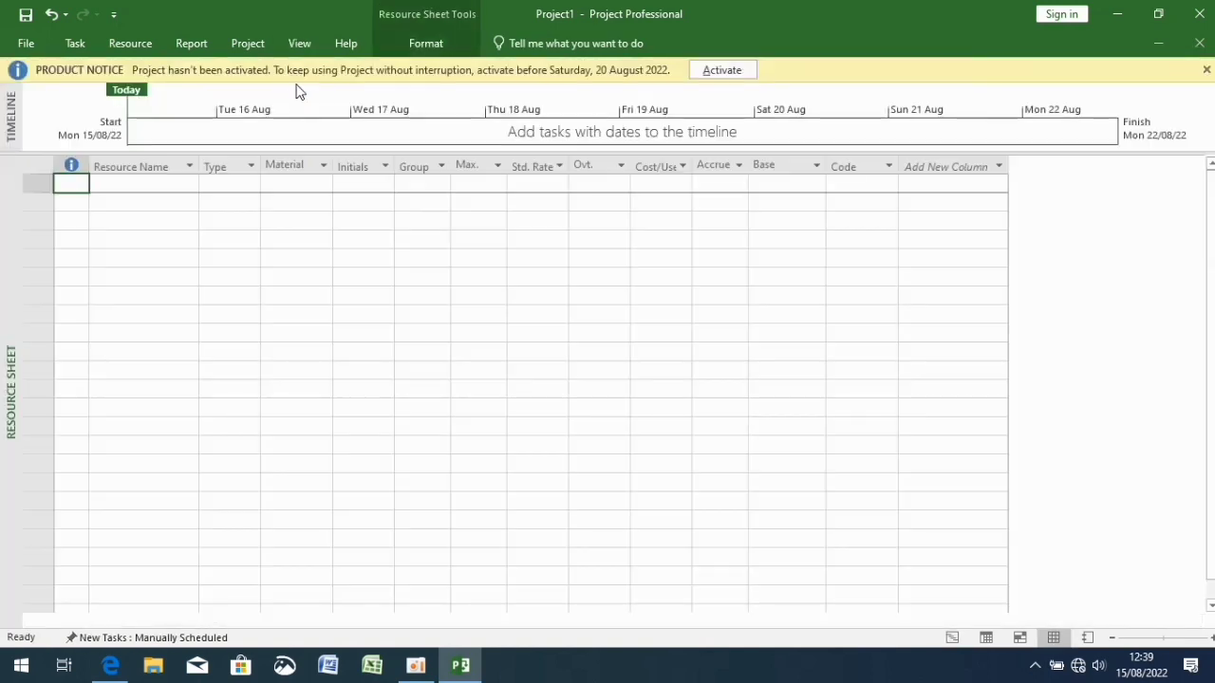
left_click(164, 187)
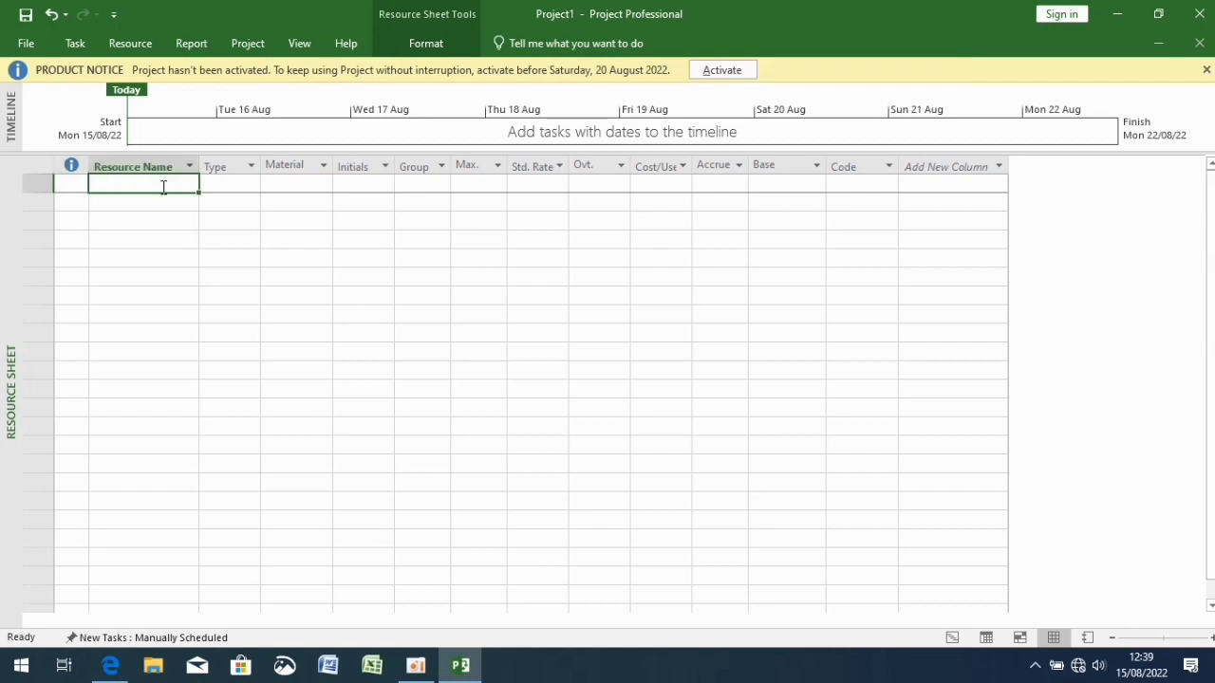
type("WAL")
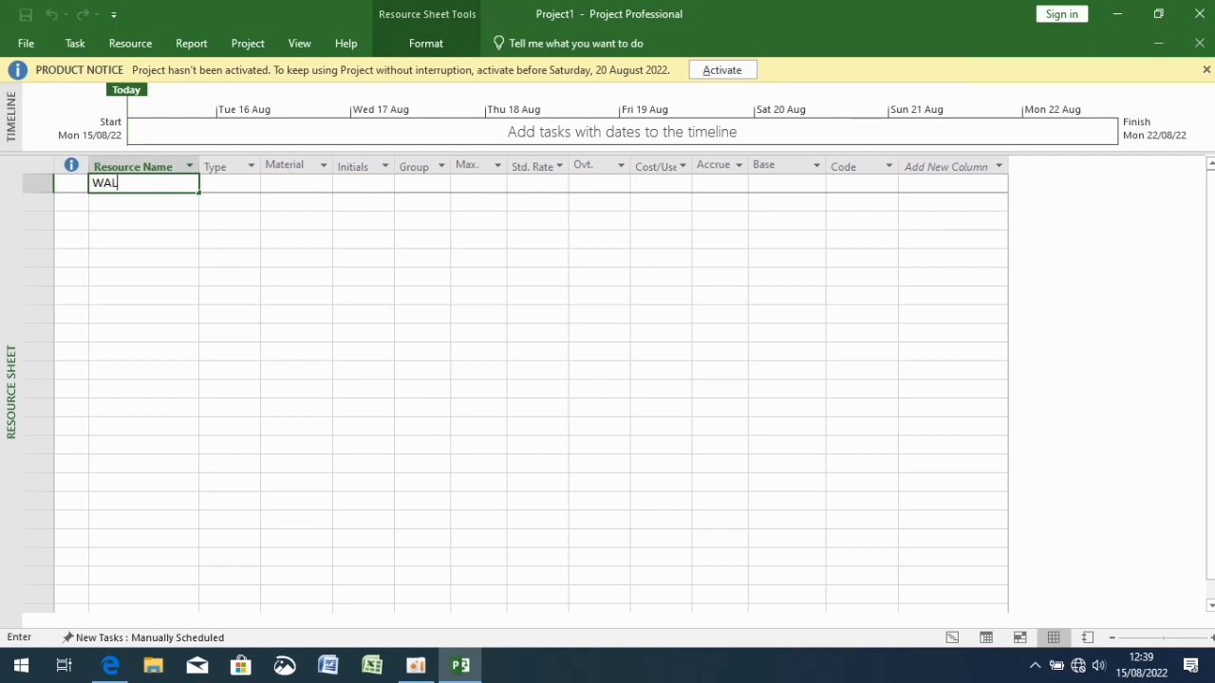
type("KER")
key("BackSpace")
key("BackSpace")
key("BackSpace")
key("BackSpace")
key("BackSpace")
key("BackSpace")
type("walker")
key("Return")
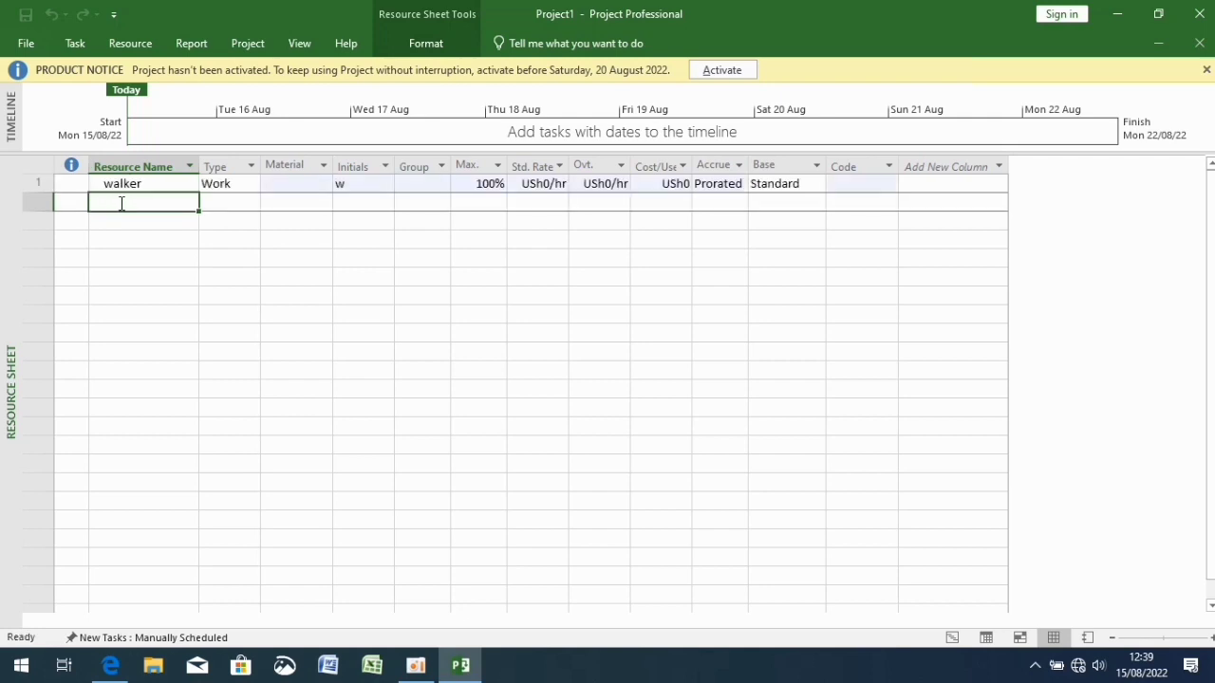
- Add the resources talker, sleeper and a second talker in the next three rows of the resource sheet
type("talker")
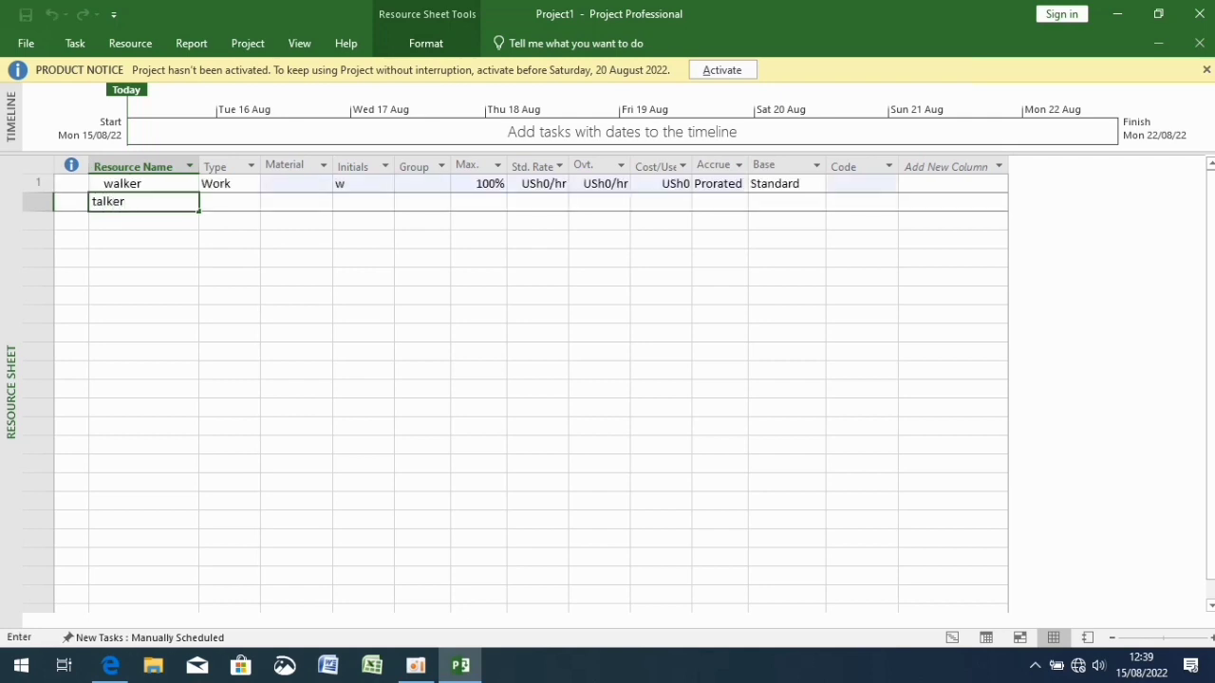
left_click(114, 224)
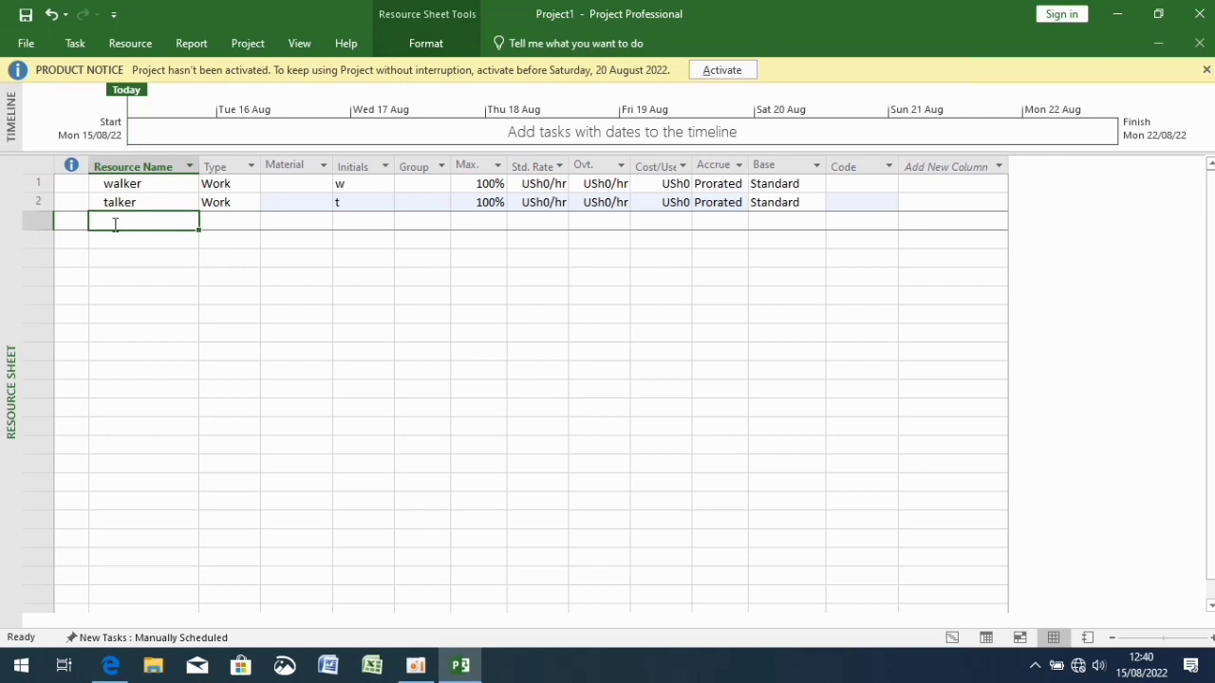
type("s")
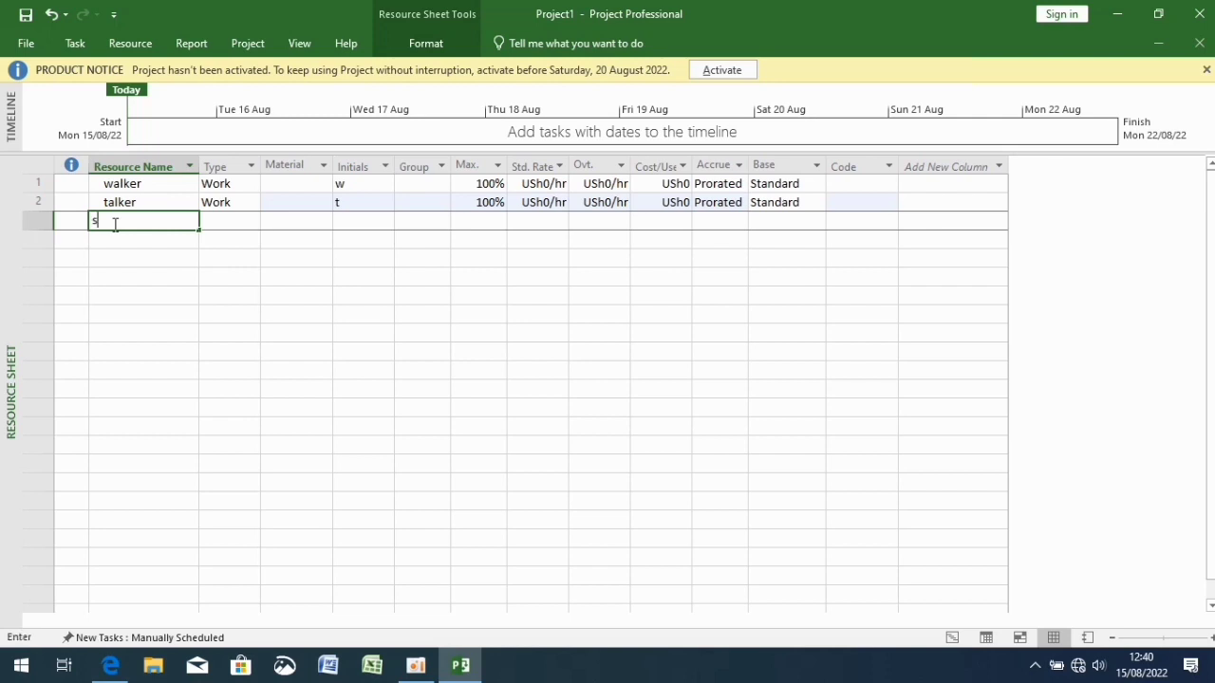
type("leeper")
left_click(107, 245)
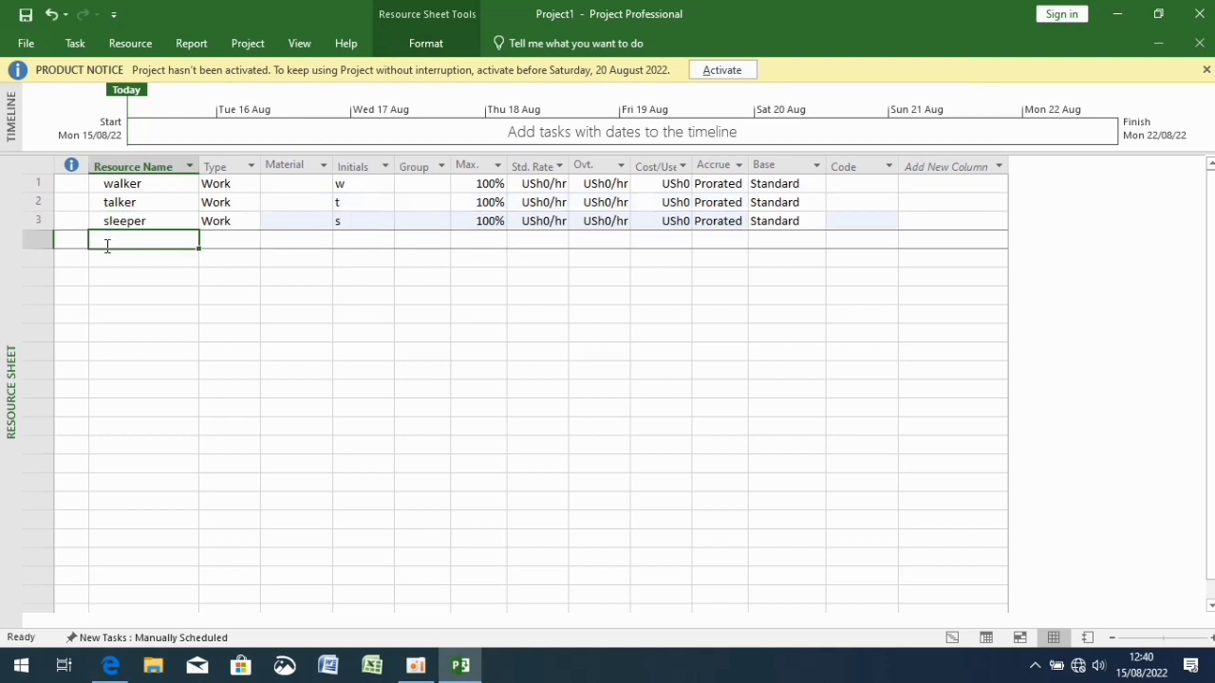
type("talker")
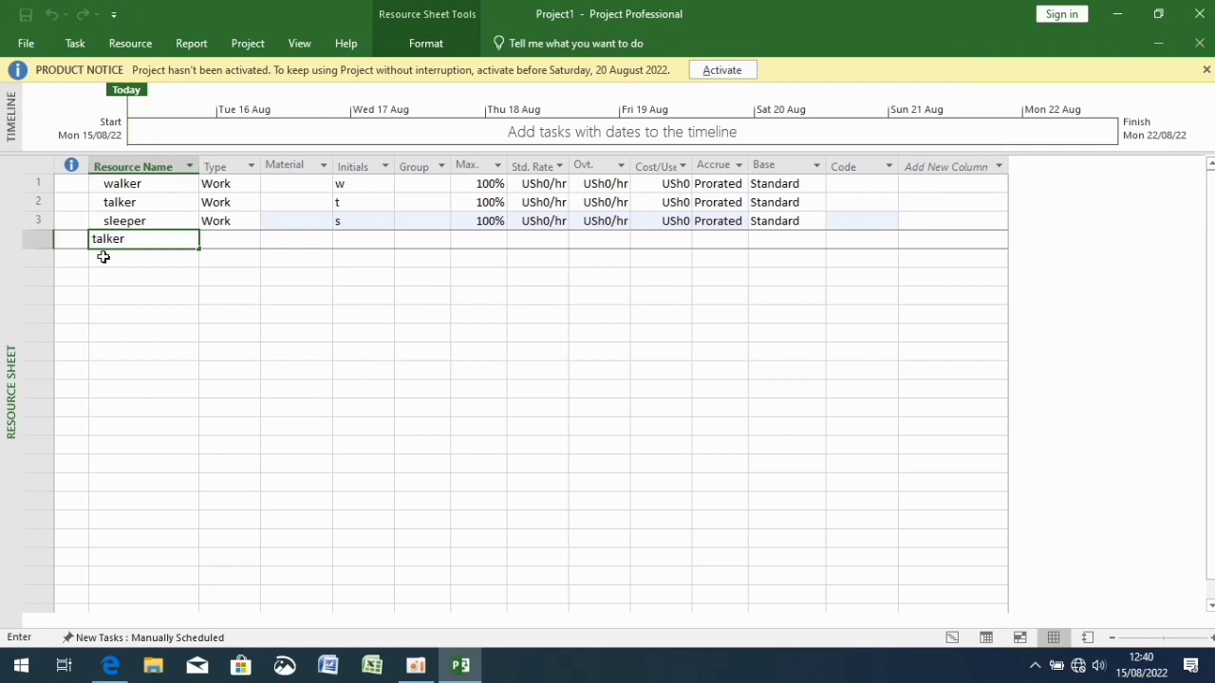
left_click(109, 259)
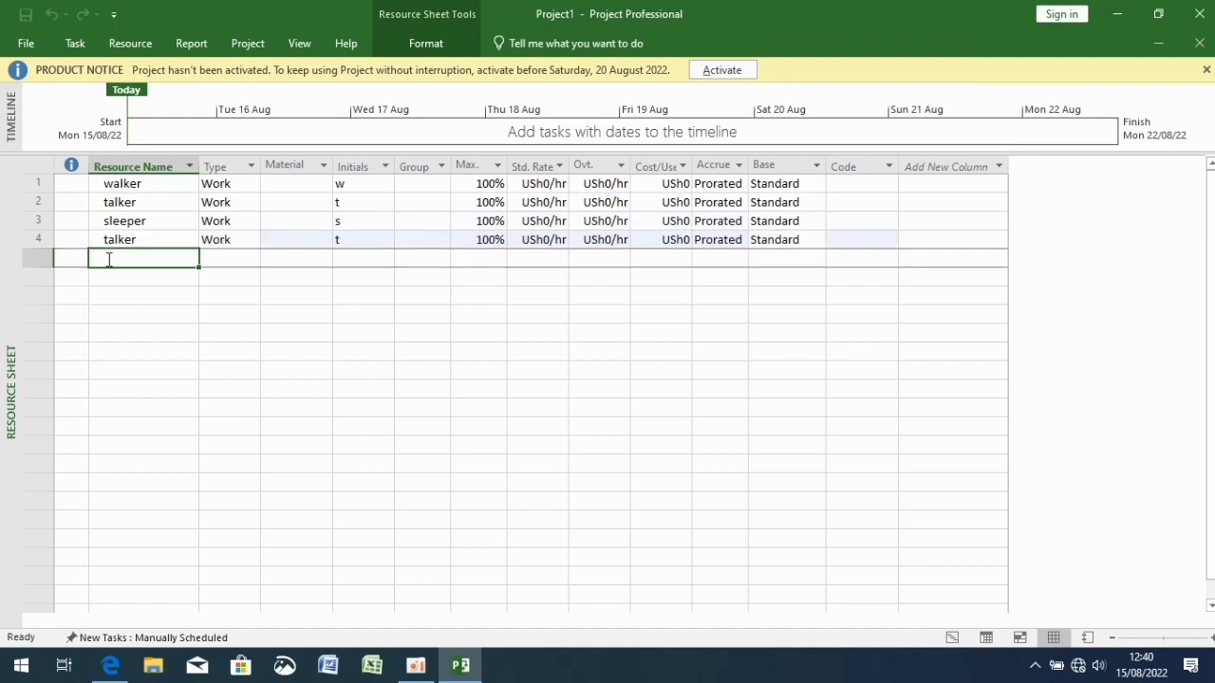
type("si")
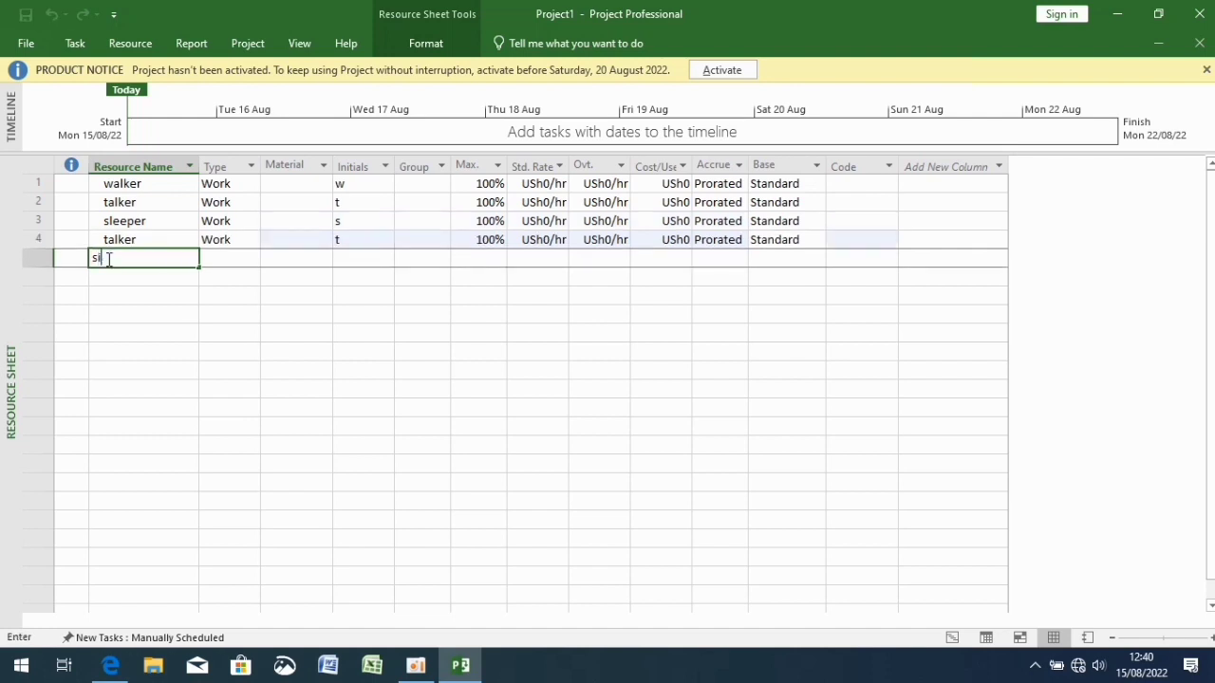
type("tt")
key("BackSpace")
key("BackSpace")
key("BackSpace")
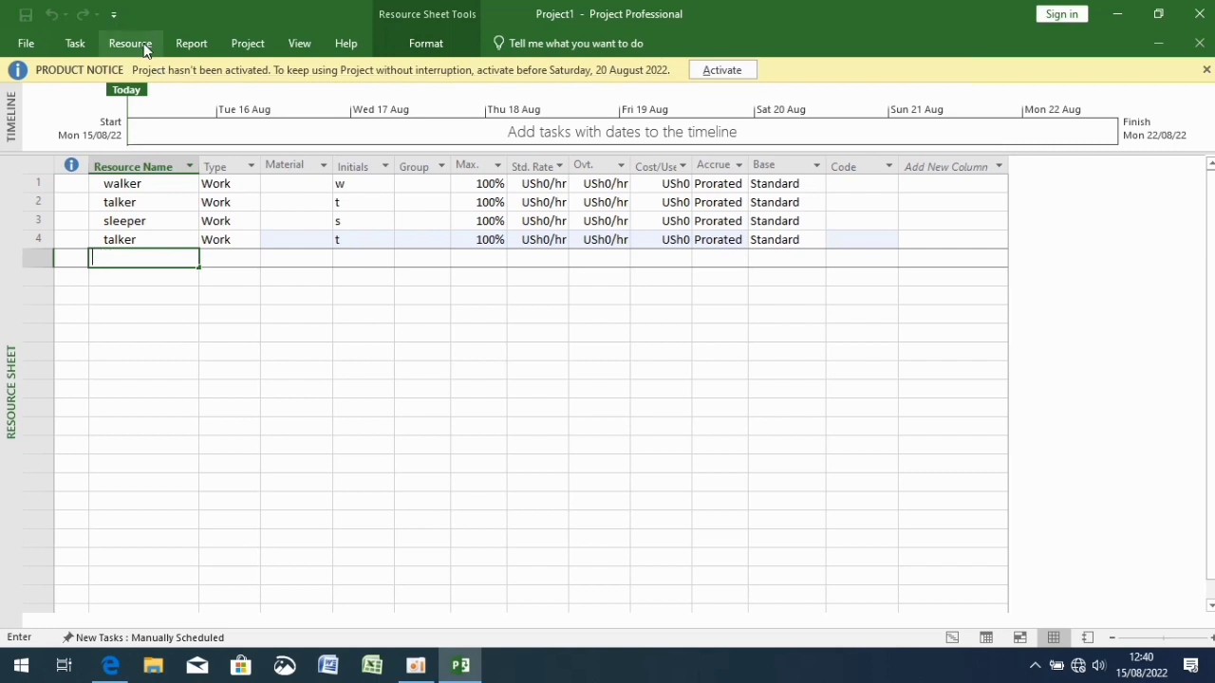
- Check the task names in the Gantt Chart view, then return to the Resource Sheet
left_click(288, 48)
left_click(29, 111)
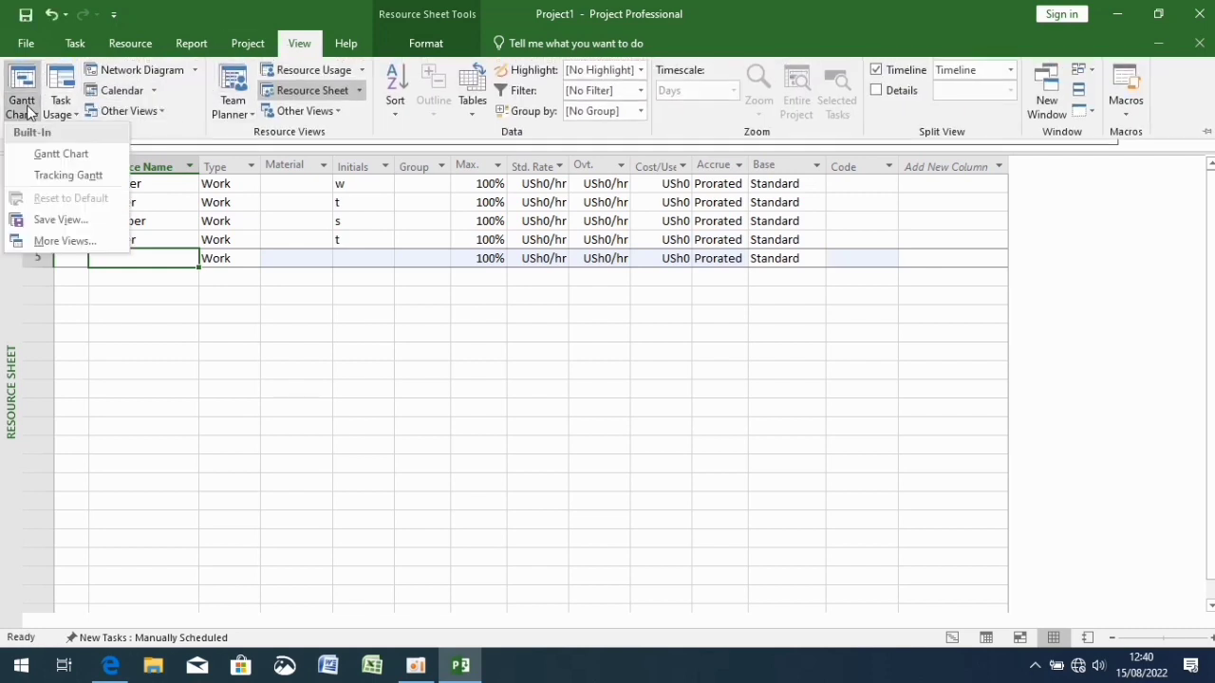
left_click(45, 155)
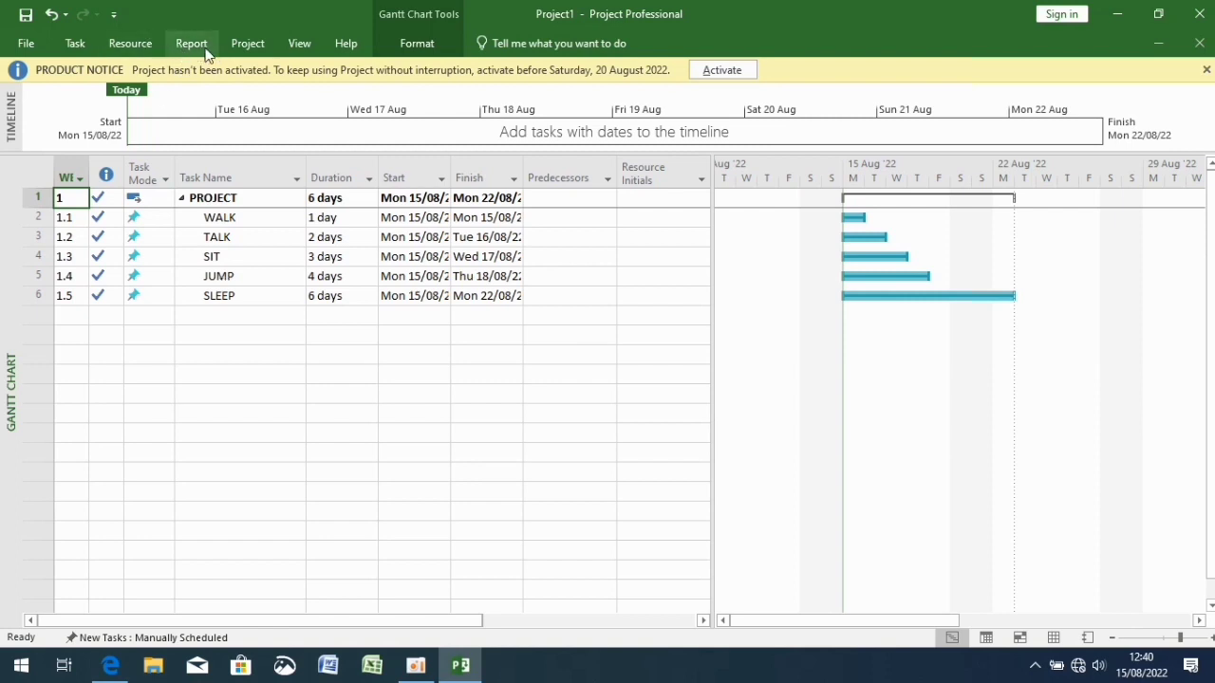
left_click(297, 47)
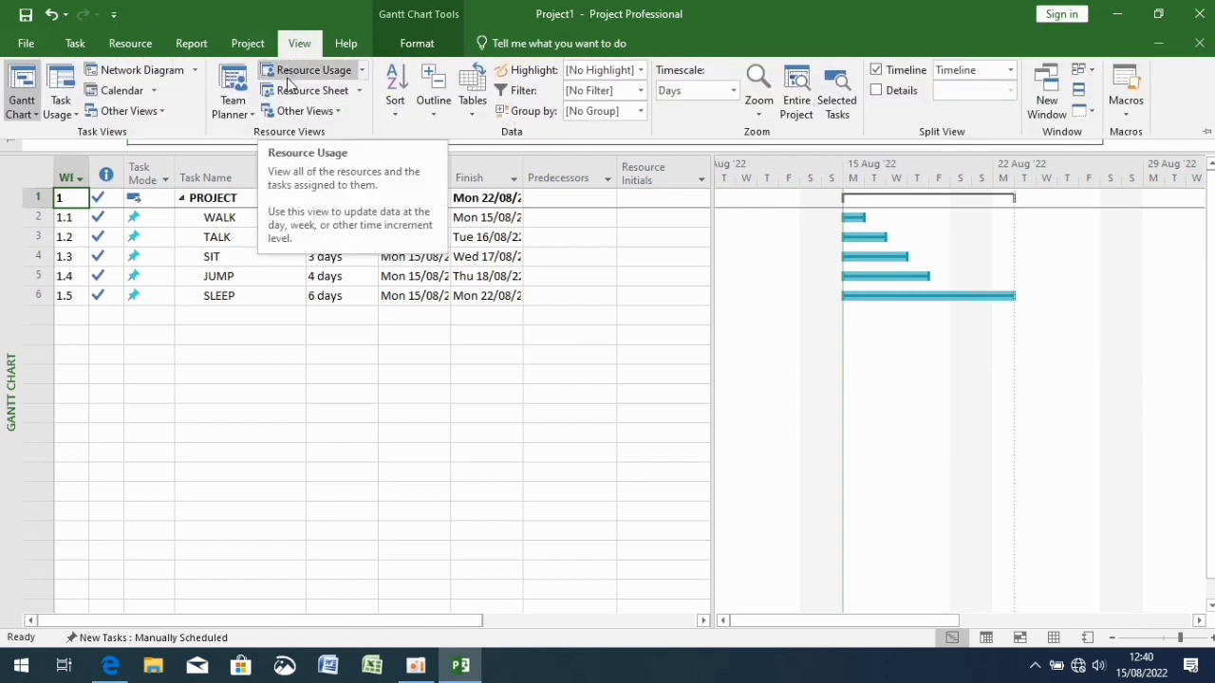
left_click(290, 90)
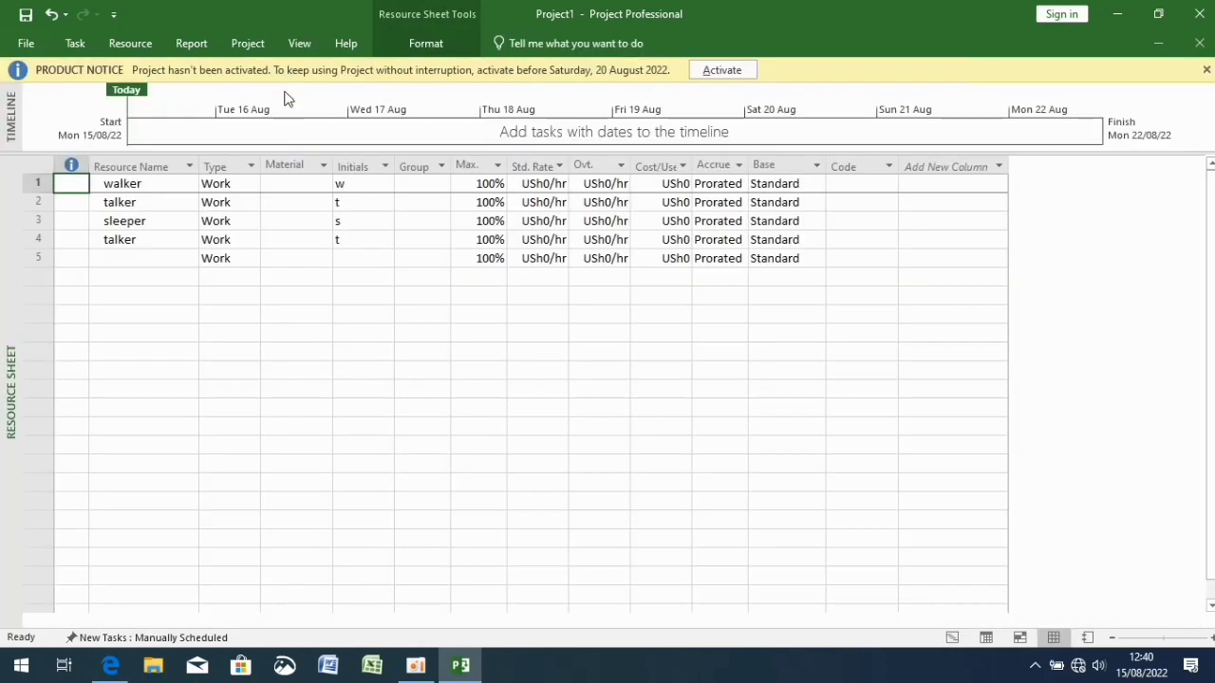
- Name the fifth resource jumper and add a sixth resource named sitter
left_click(154, 258)
type("j")
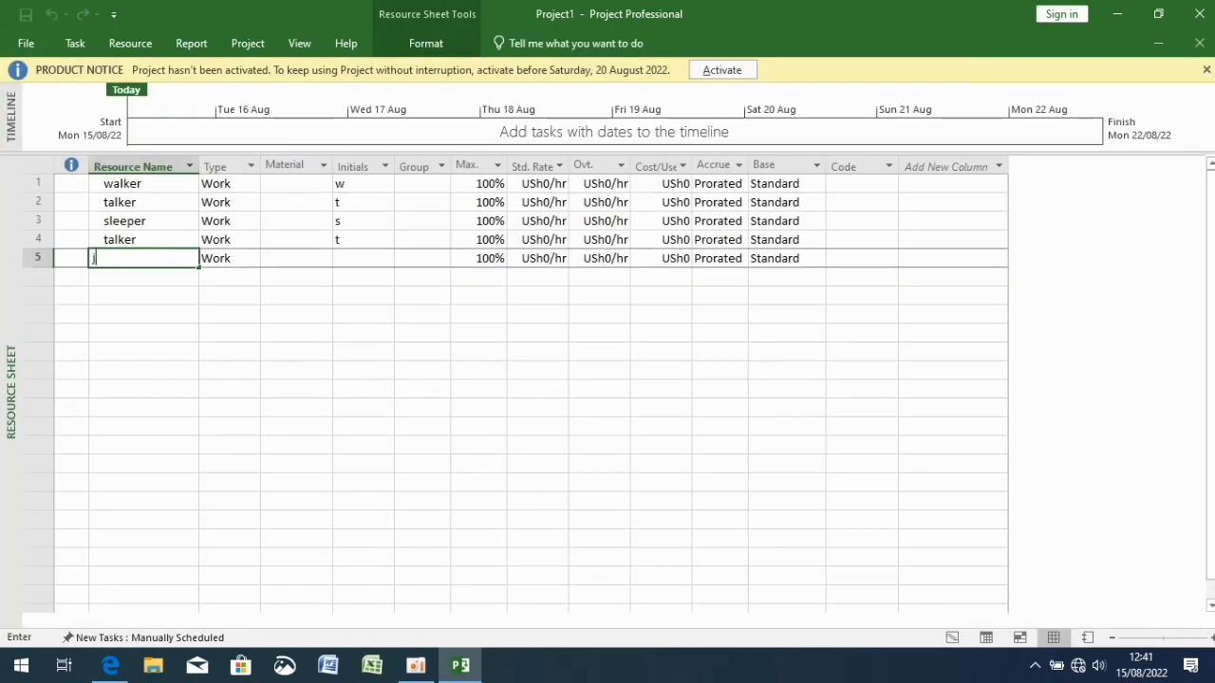
type("umper")
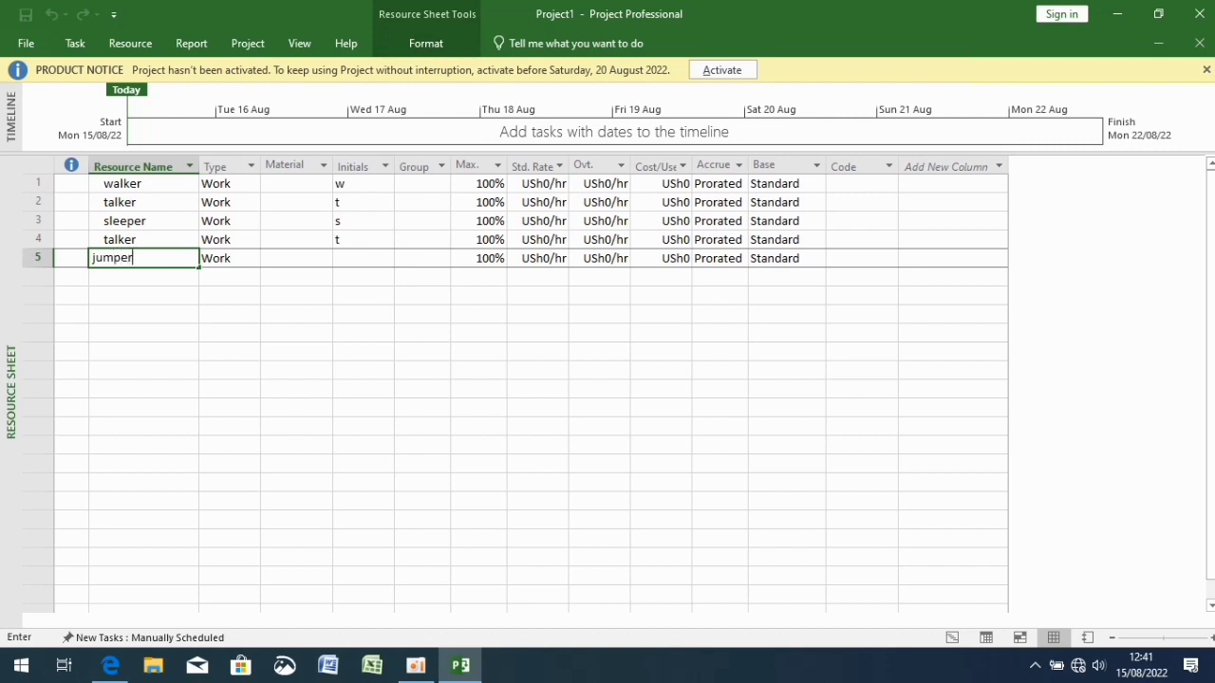
left_click(149, 275)
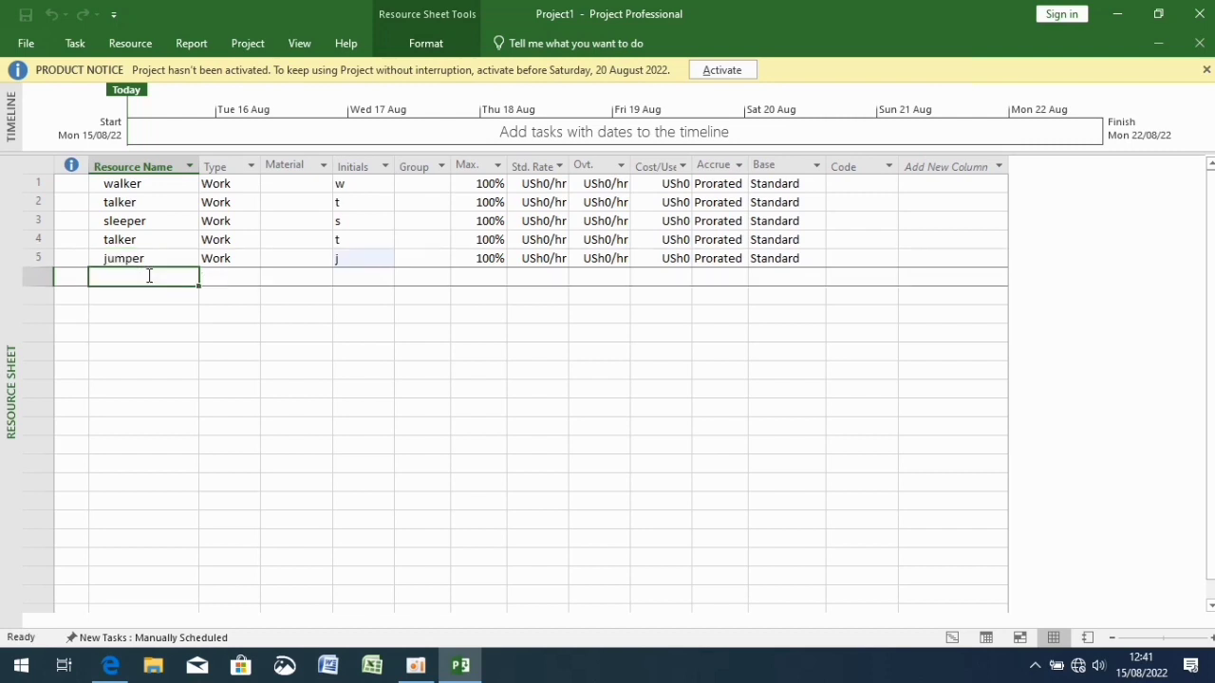
type("sitt")
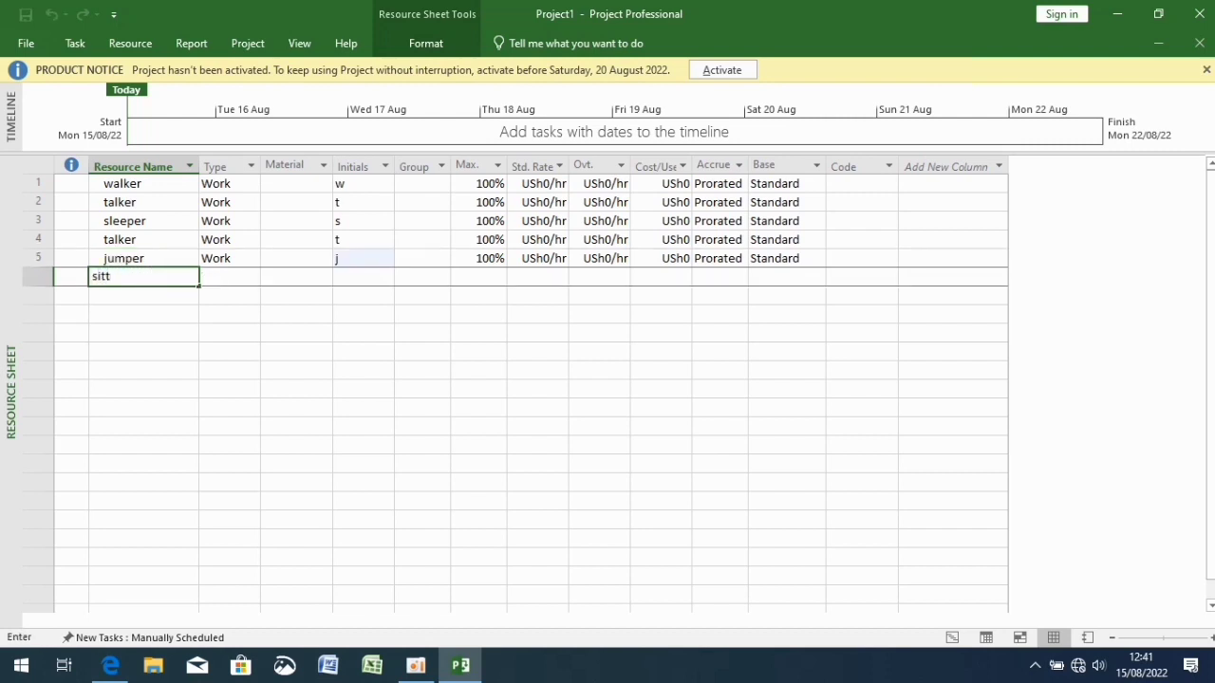
type("er")
left_click(320, 296)
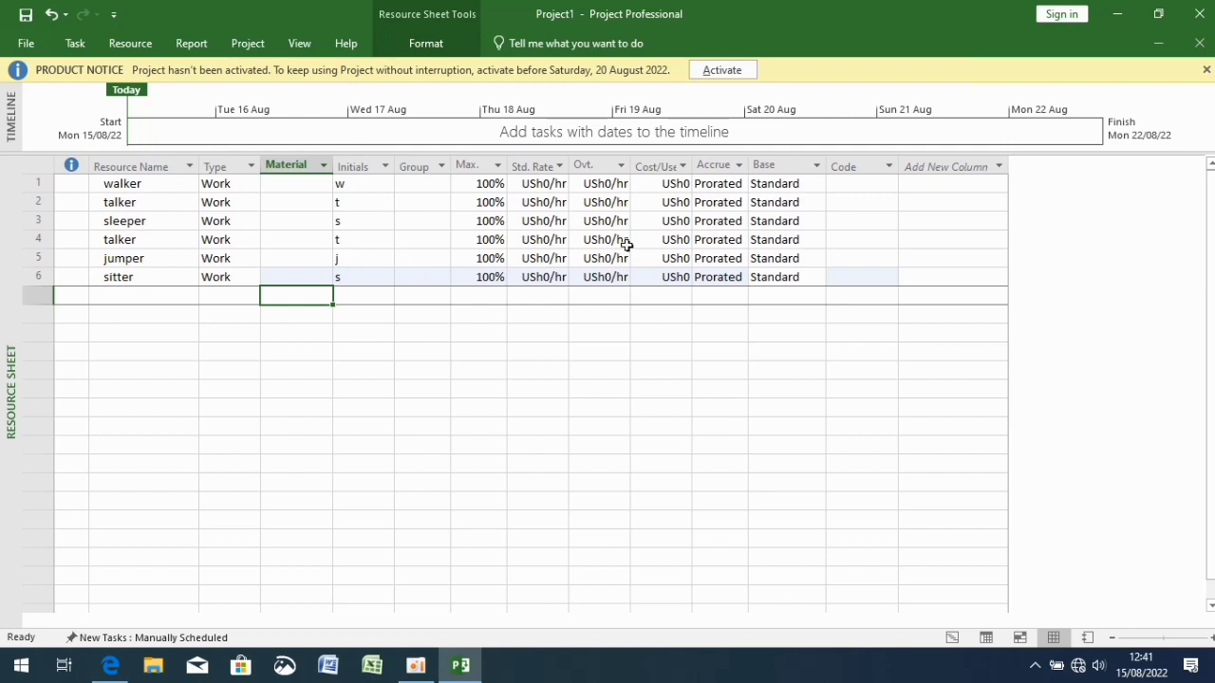
- Set the cost per use to 100 for walker, 200 for the first talker and 300 for sleeper
left_click(675, 188)
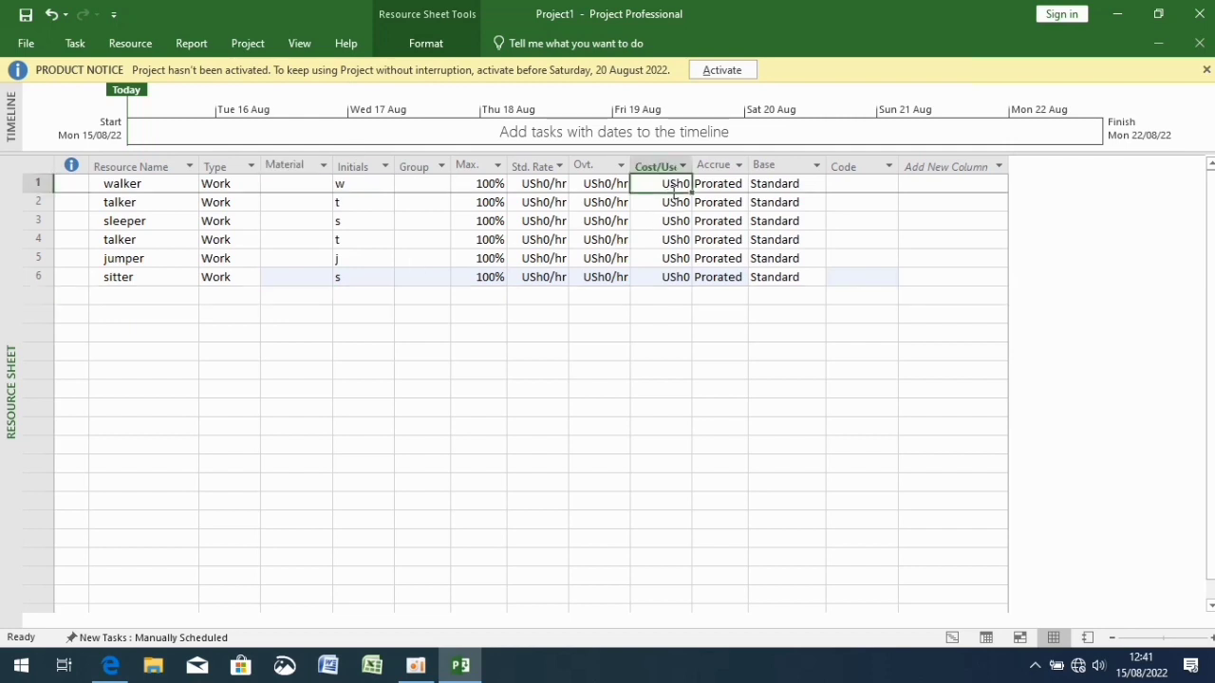
type("100")
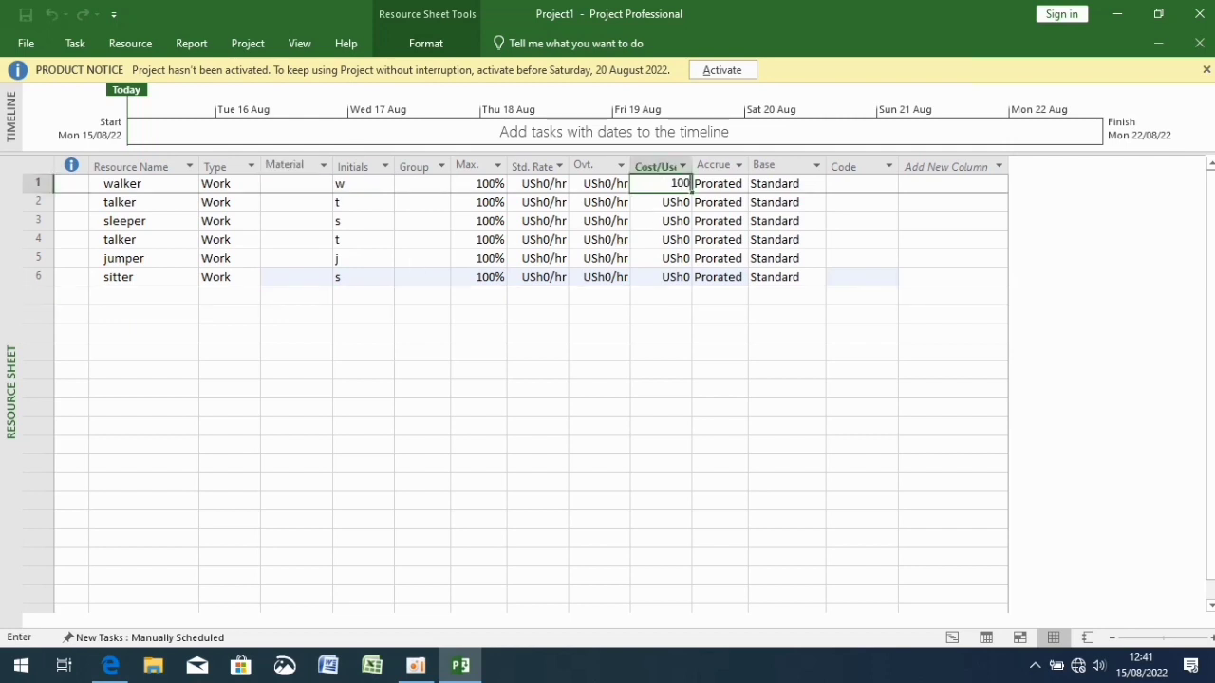
left_click(670, 203)
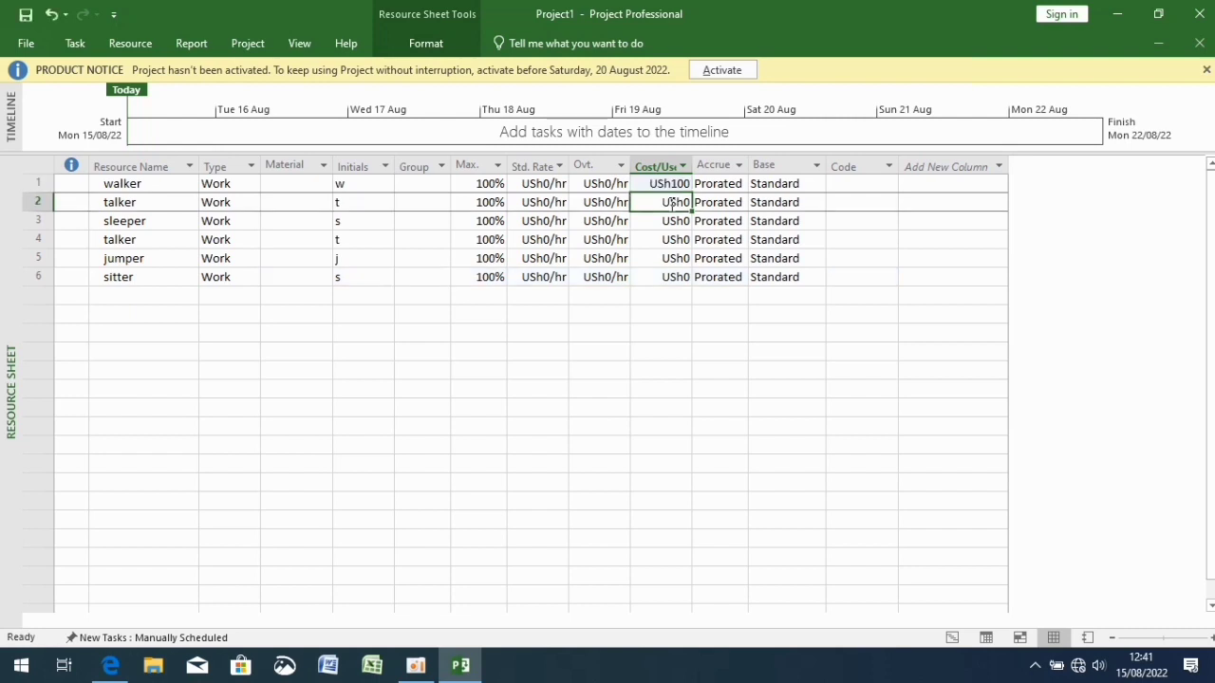
type("200")
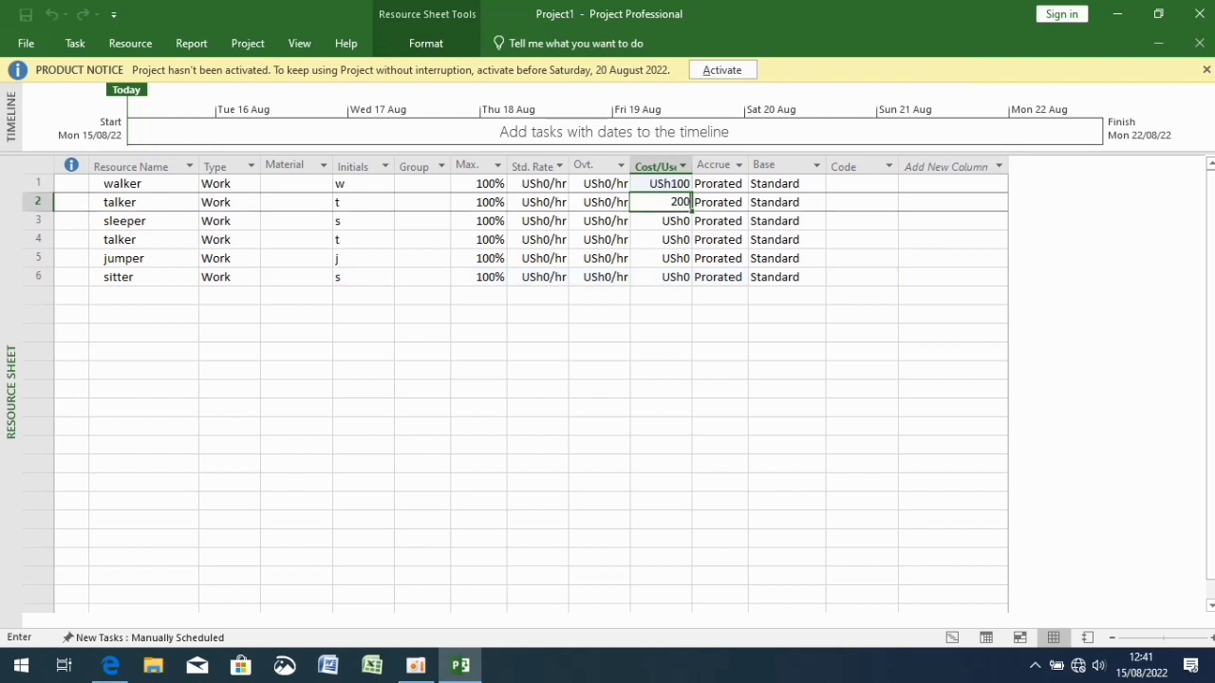
left_click(674, 221)
type("300")
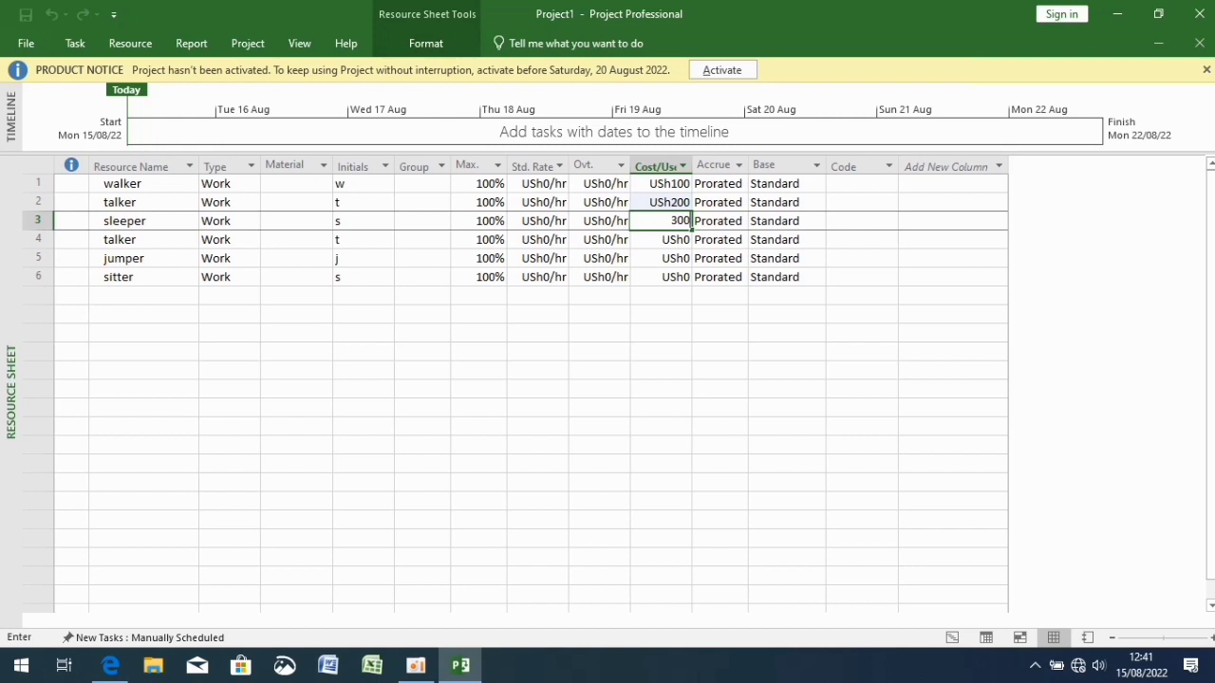
- Set the cost per use to 400 for the second talker, 500 for jumper and 600 for sitter
left_click(674, 240)
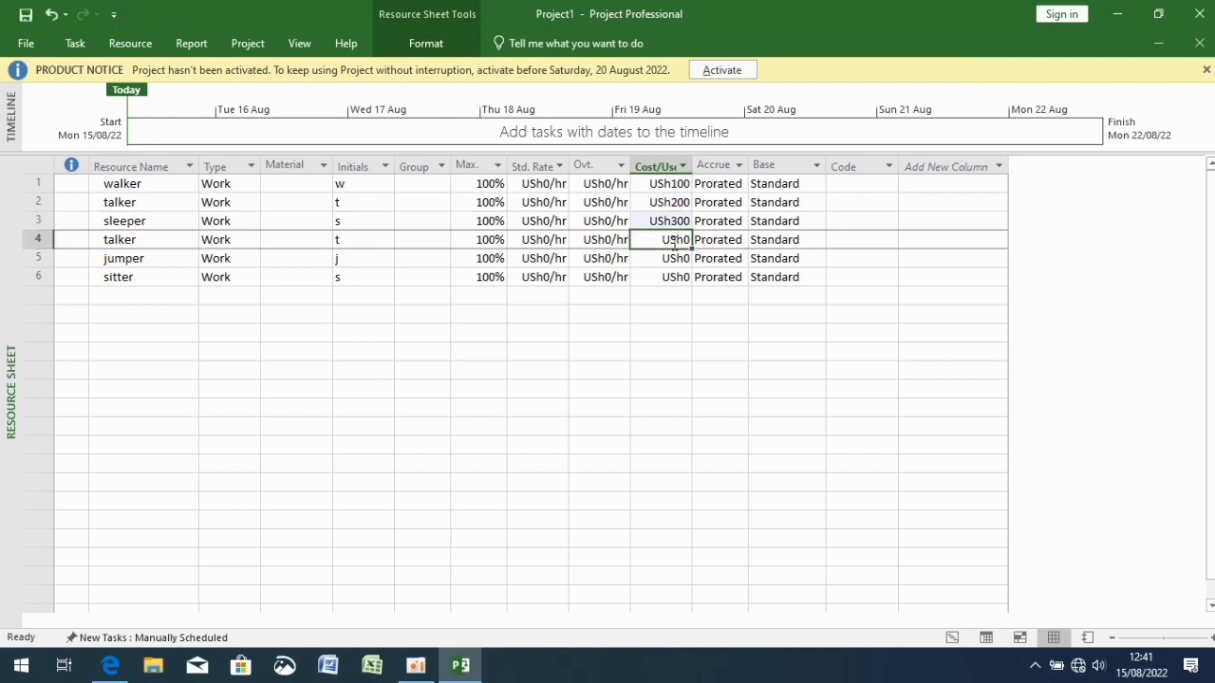
type("400")
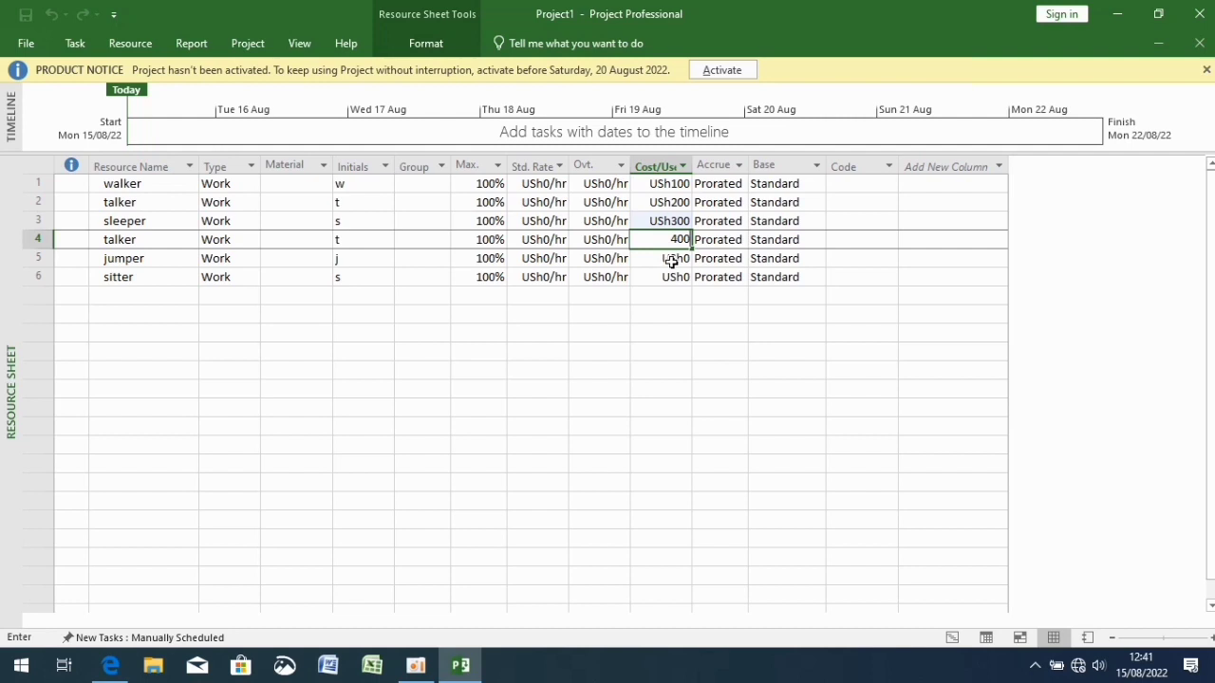
left_click(673, 260)
type("500")
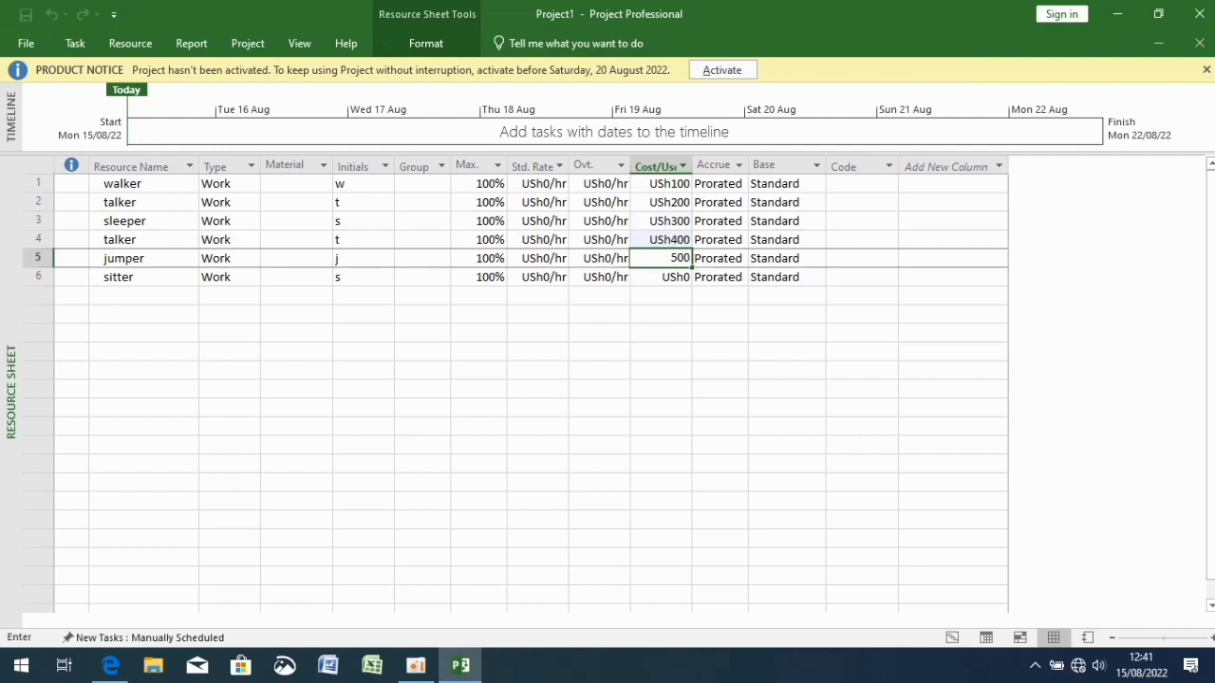
left_click(666, 278)
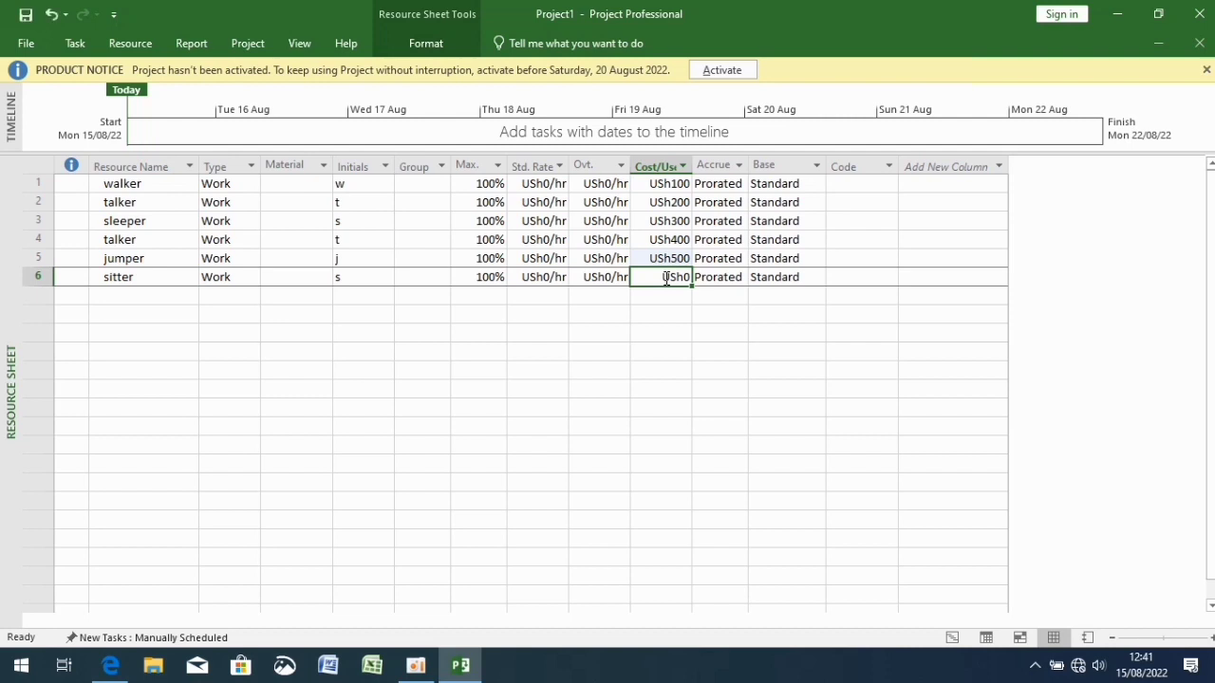
type("6")
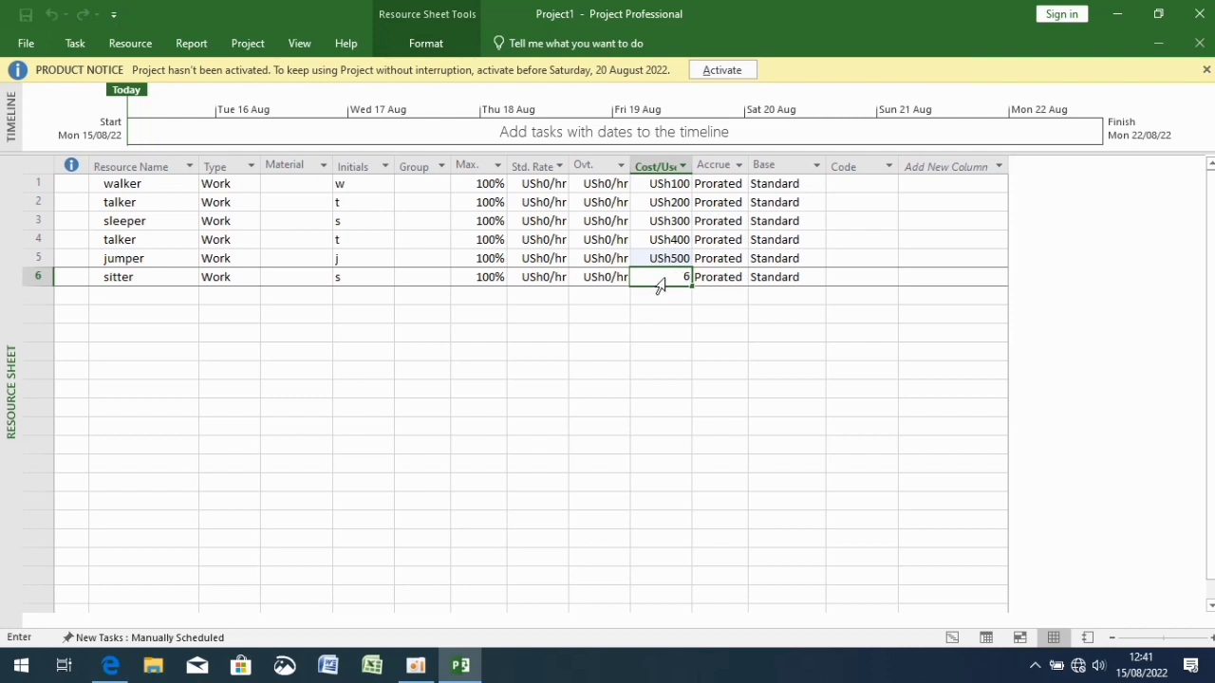
type("00")
left_click(566, 328)
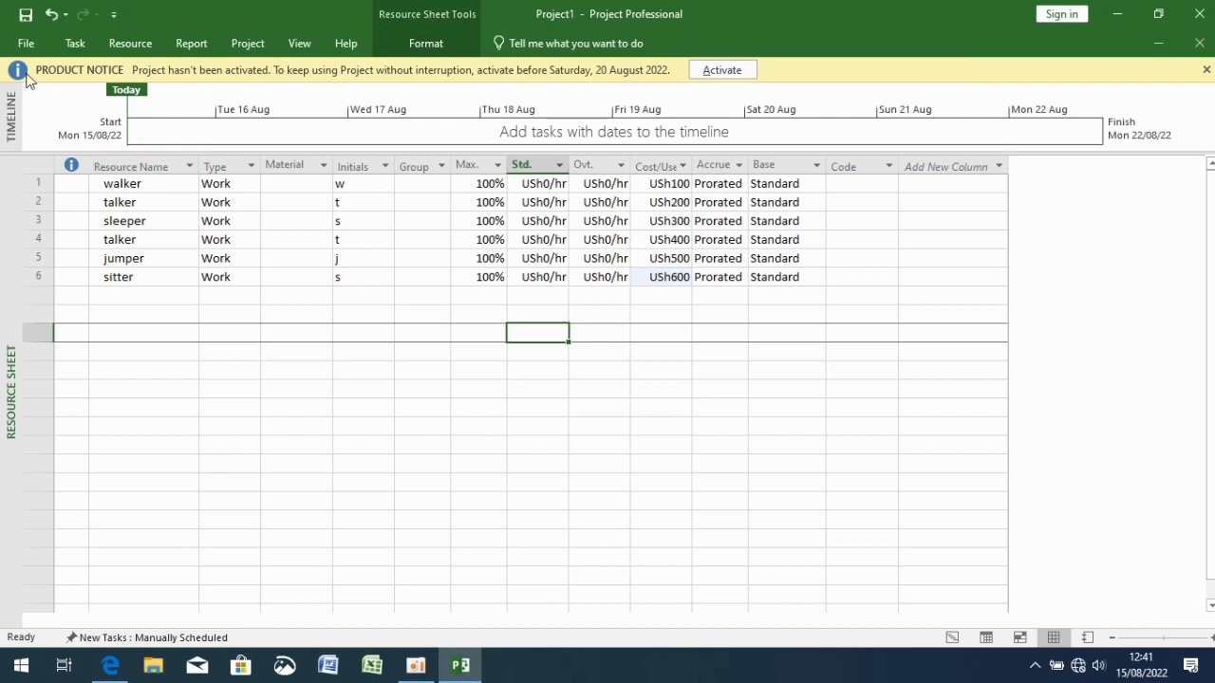
- In the Gantt Chart view, insert a Cost column before Resource Initials and widen the table area as far as Resource Names
left_click(292, 45)
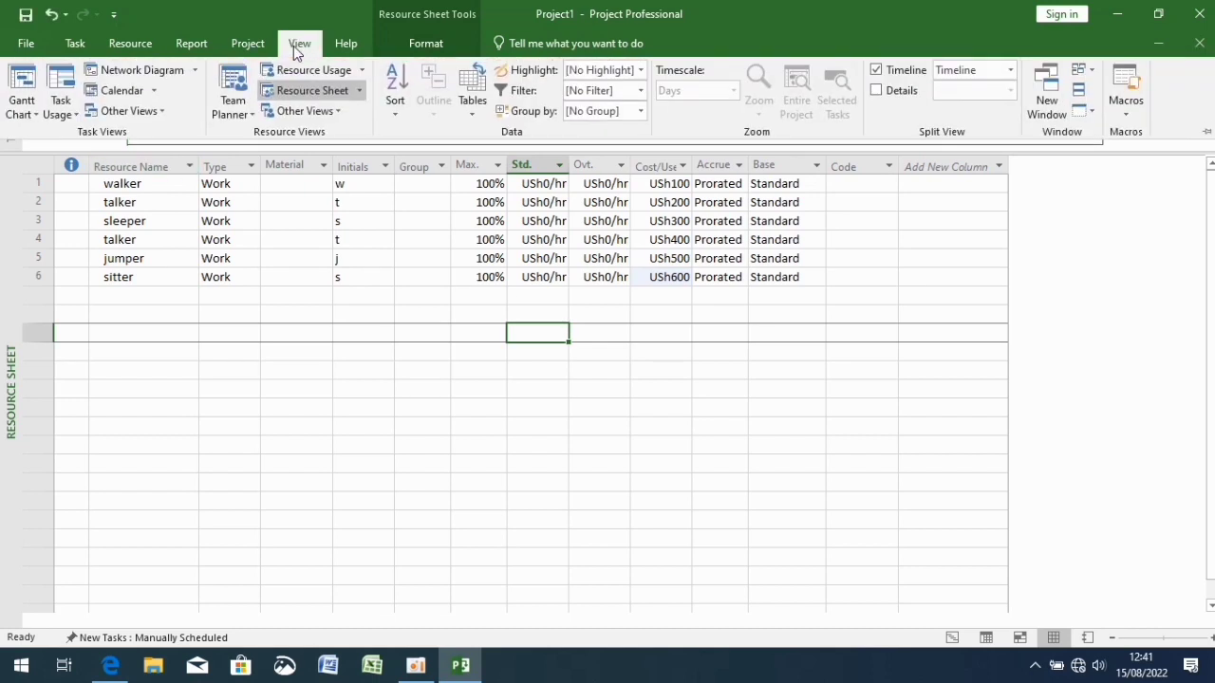
left_click(26, 107)
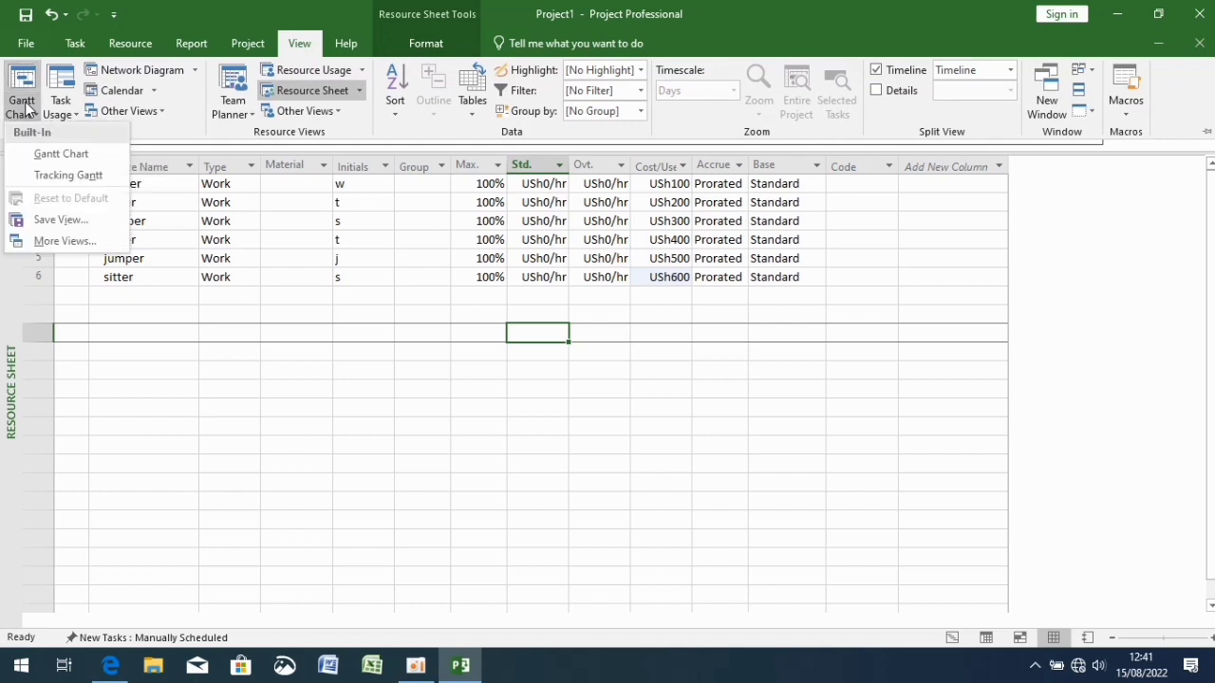
left_click(29, 152)
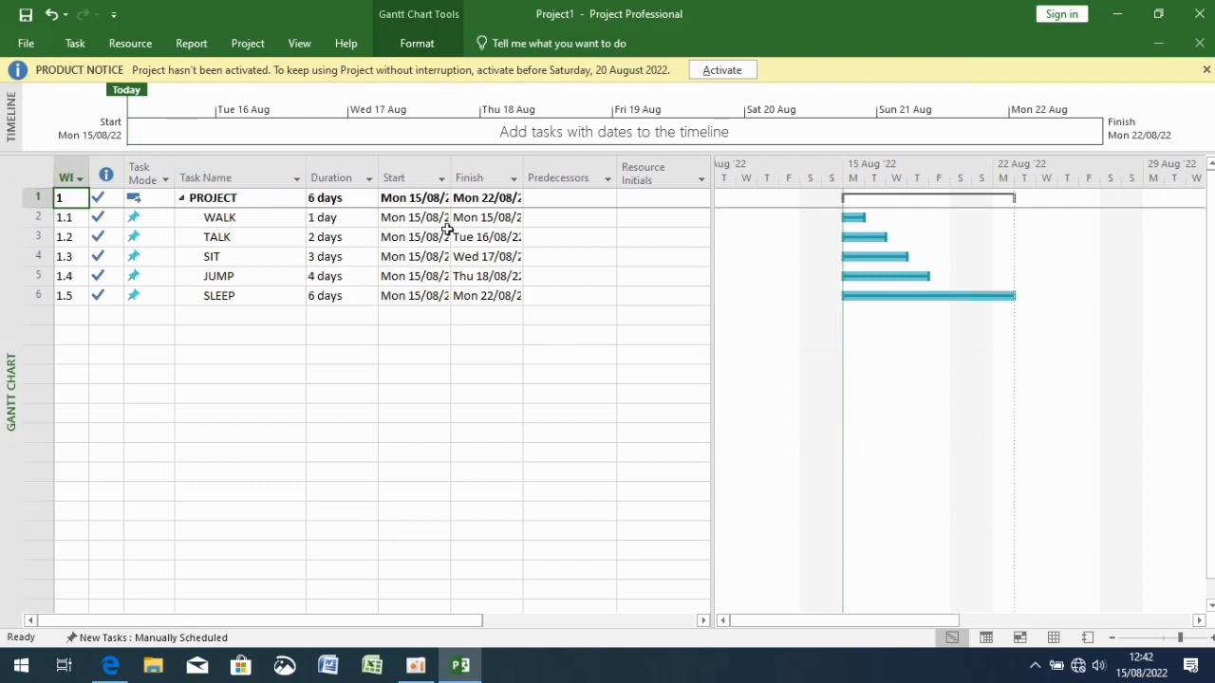
left_click(643, 174)
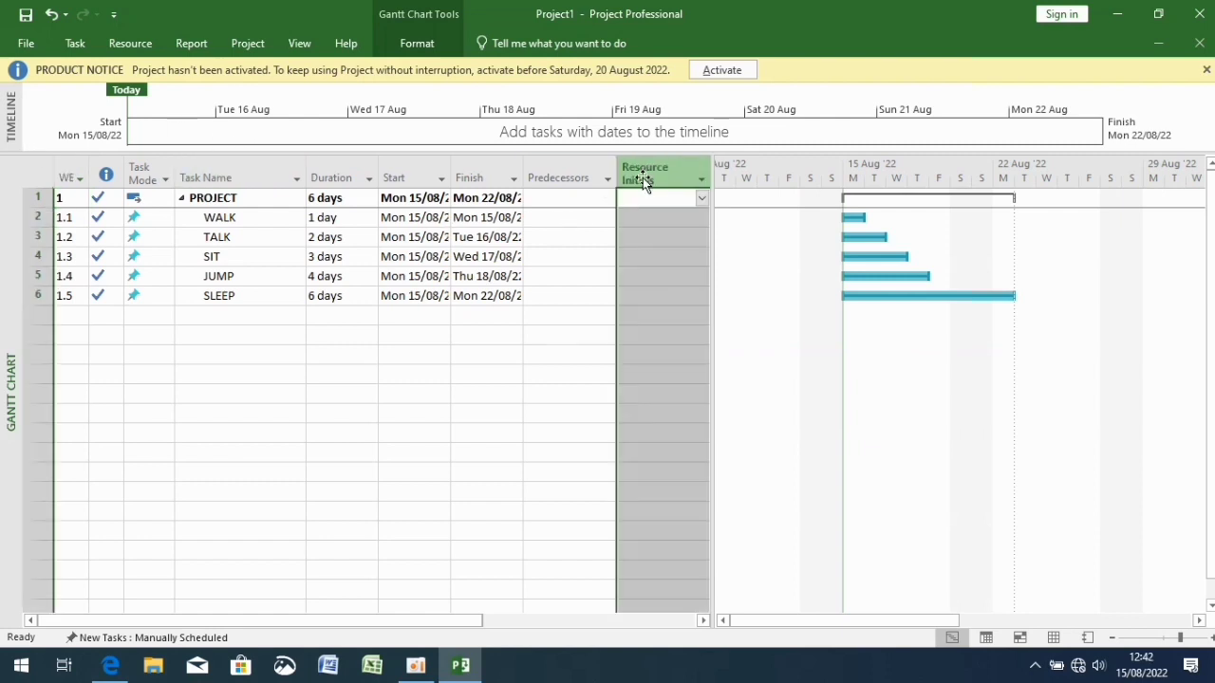
right_click(642, 177)
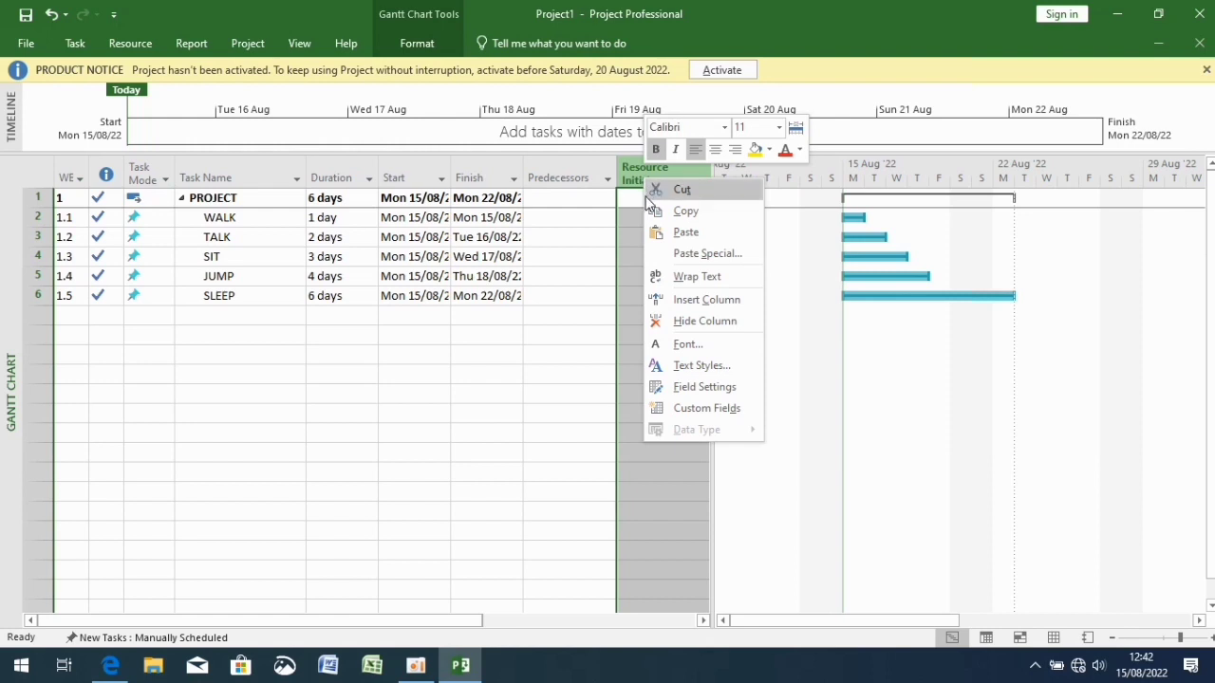
left_click(672, 301)
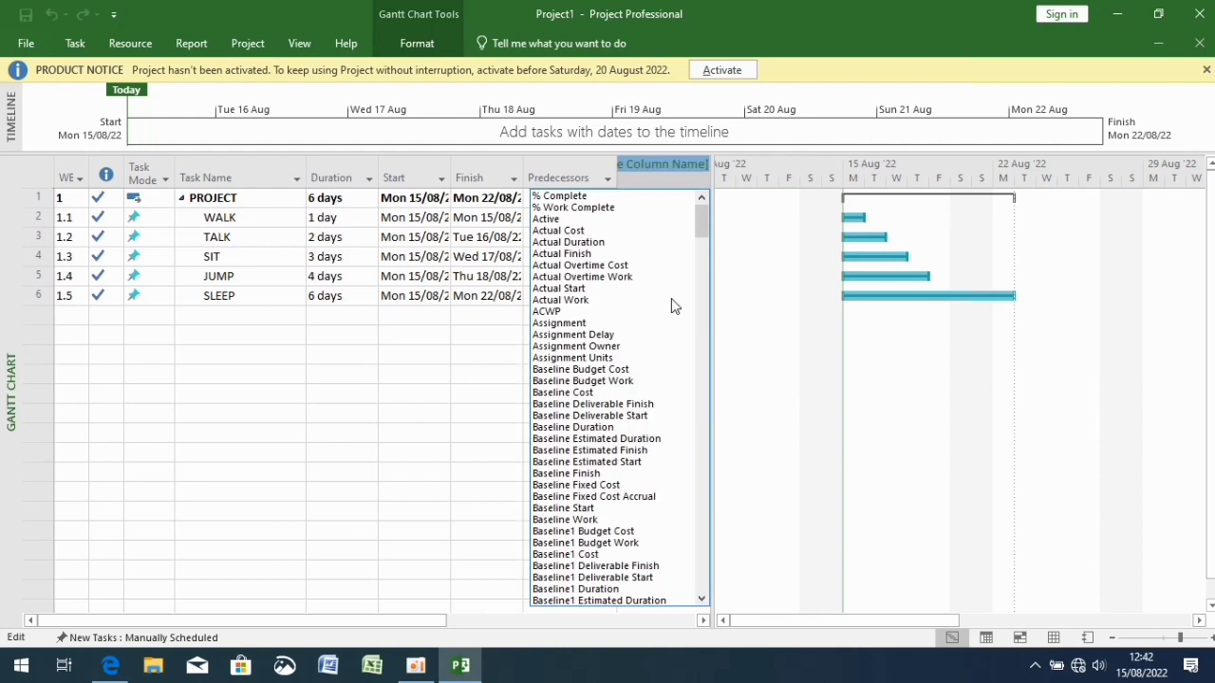
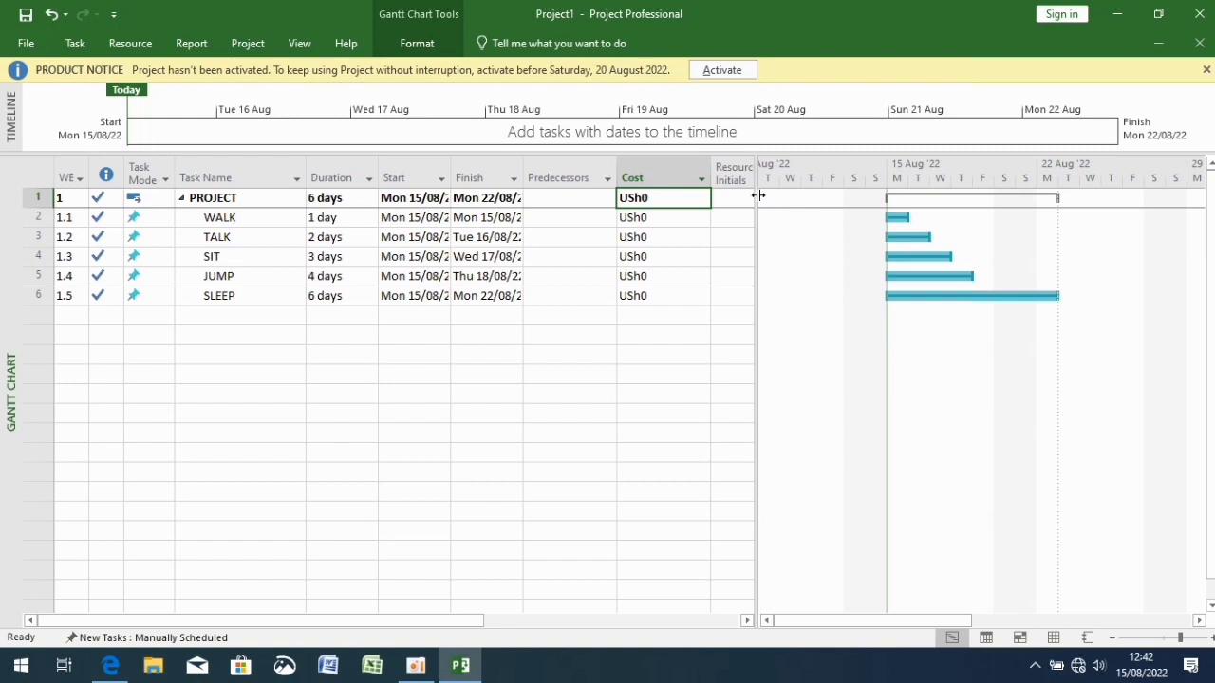
left_click_drag(756, 192, 788, 199)
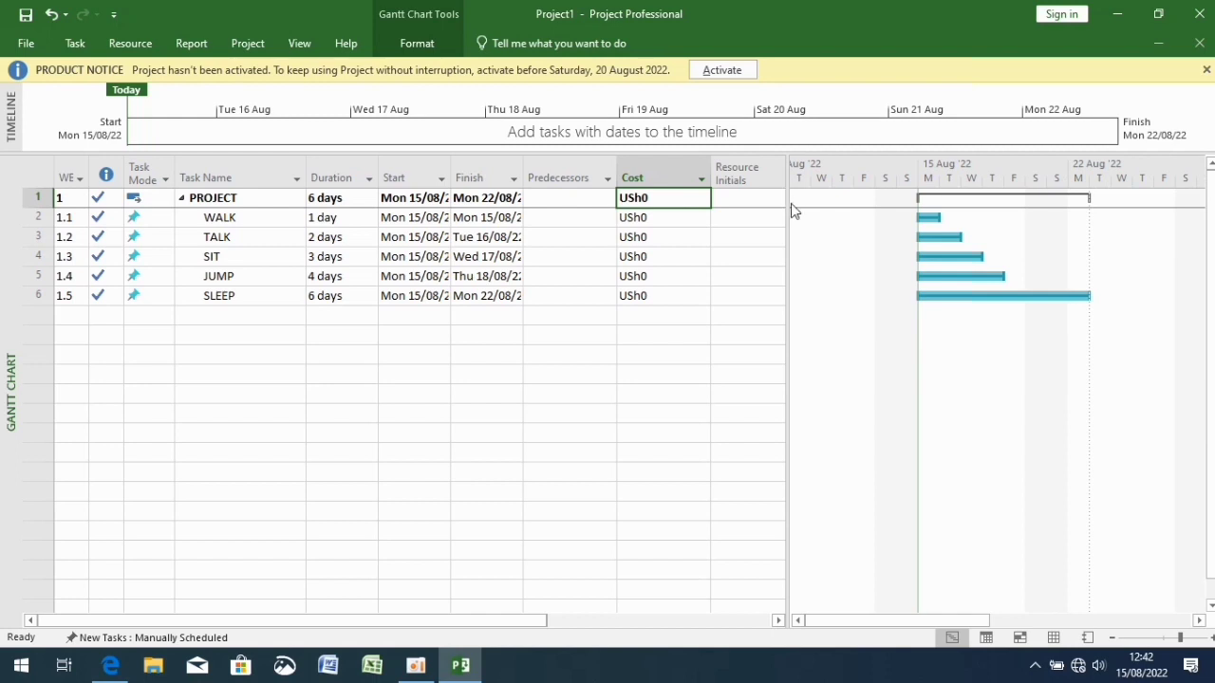
left_click_drag(786, 202, 878, 215)
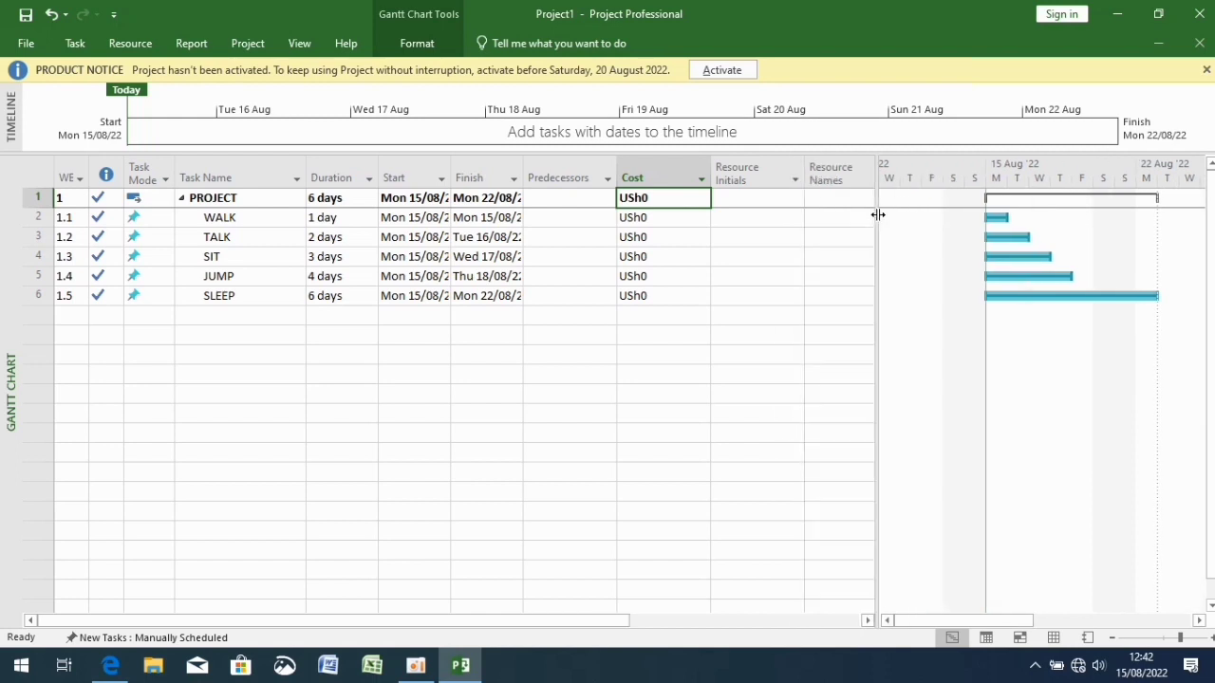
- Assign resources by initials, entering w for the WALK task and t for the TALK task
left_click(738, 199)
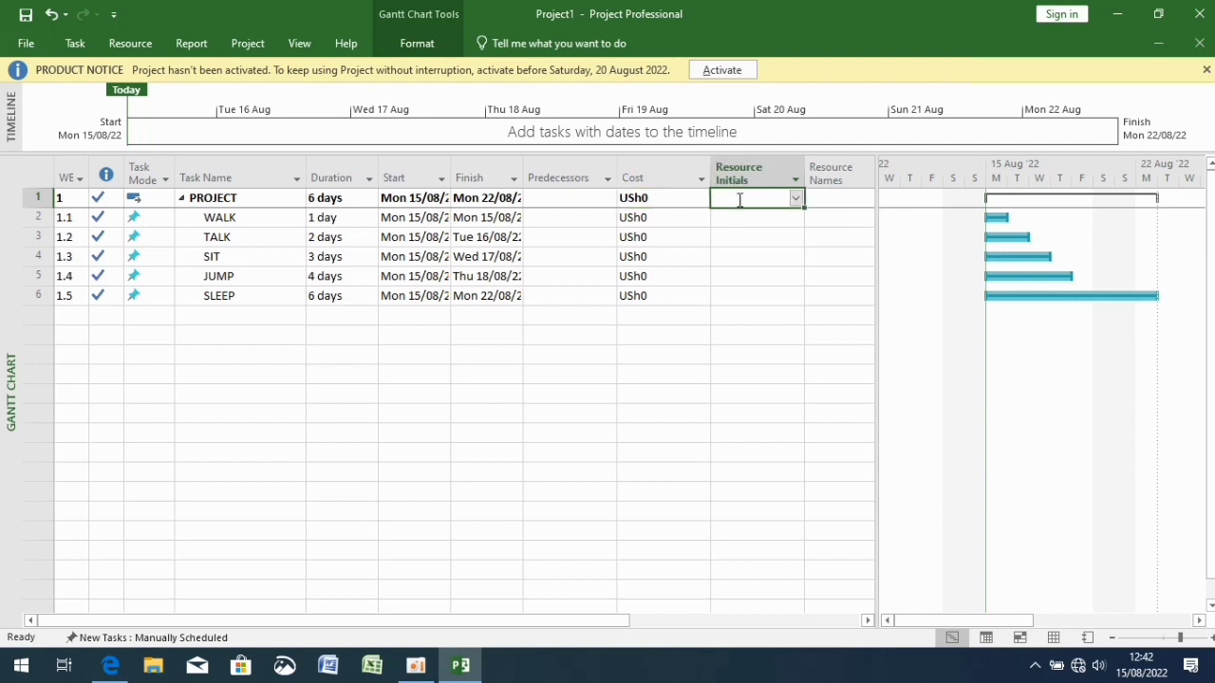
left_click(735, 216)
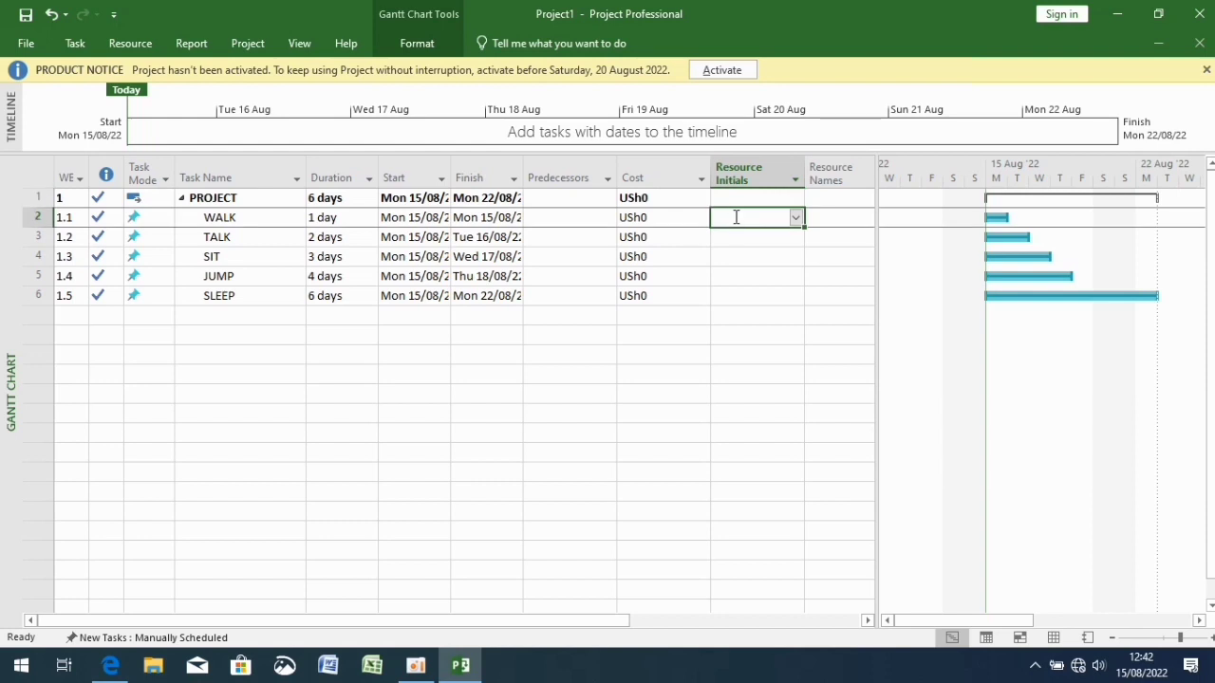
type("W")
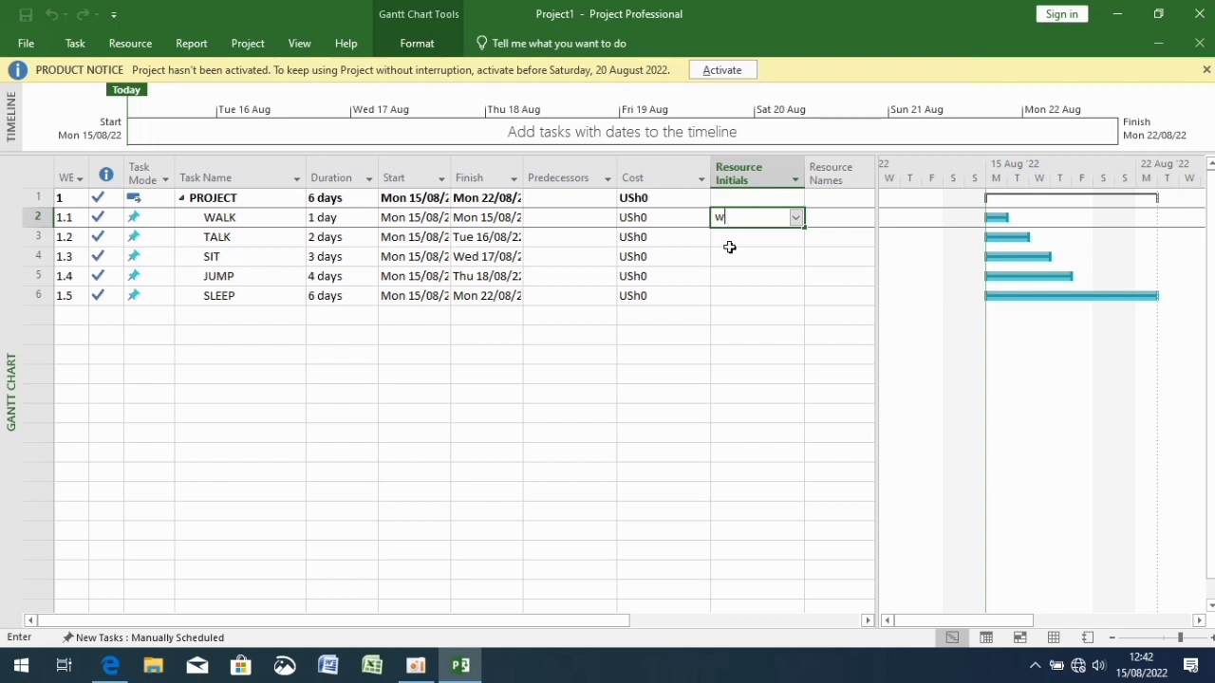
left_click(730, 248)
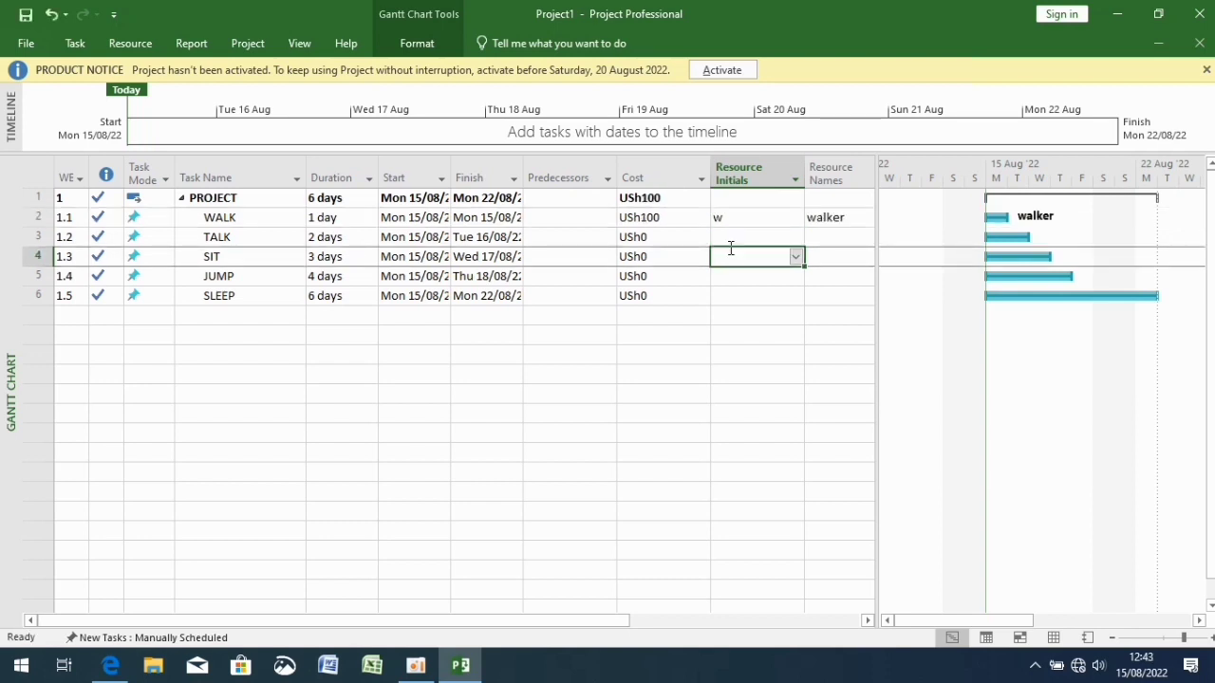
left_click(729, 239)
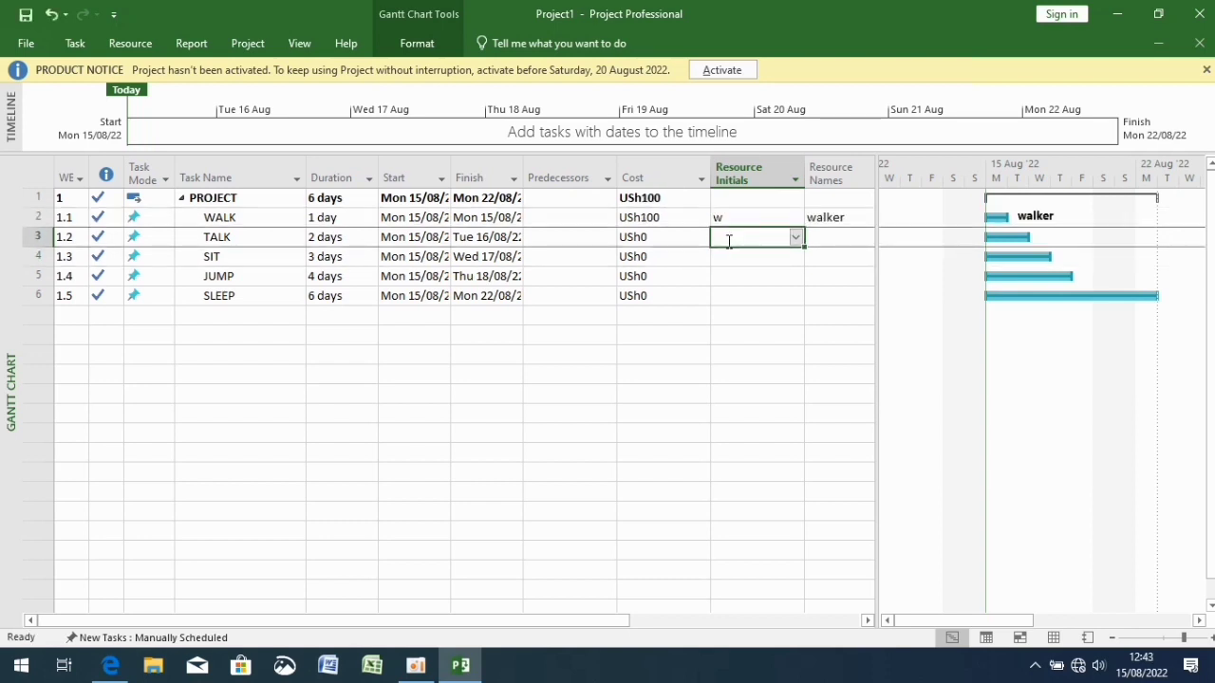
type("t")
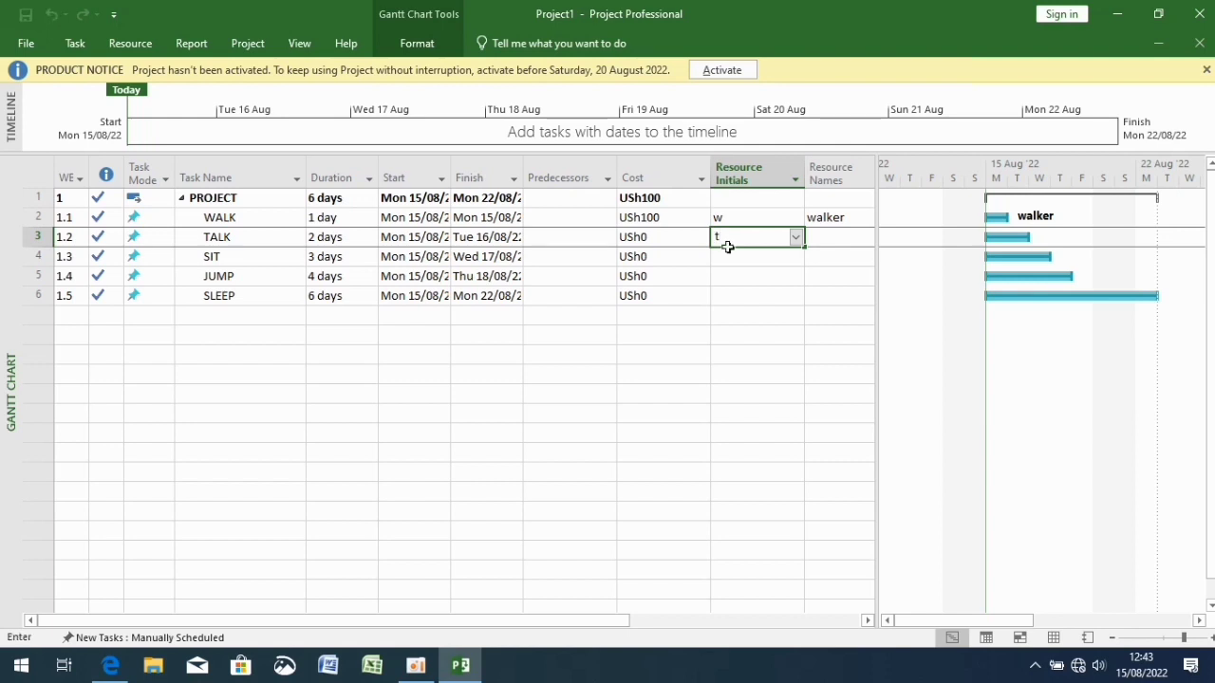
key("Return")
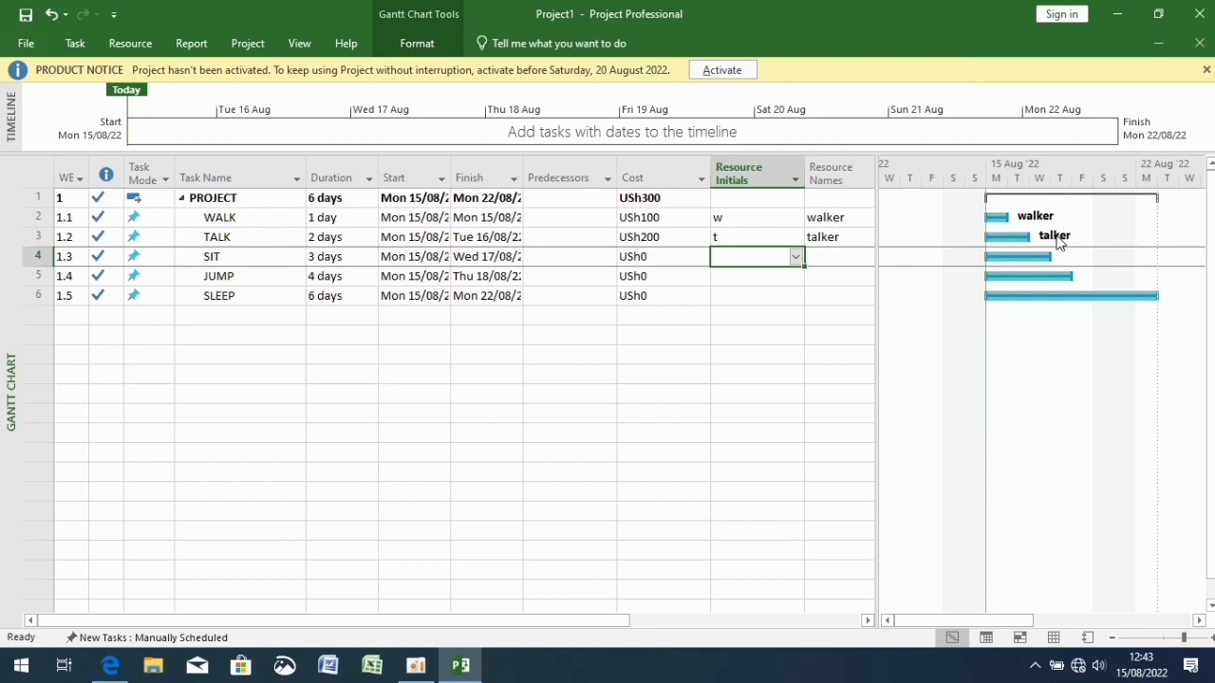
- Enter the resource initials s for the SIT task, j for JUMP and s for SLEEP
type("s")
left_click(724, 276)
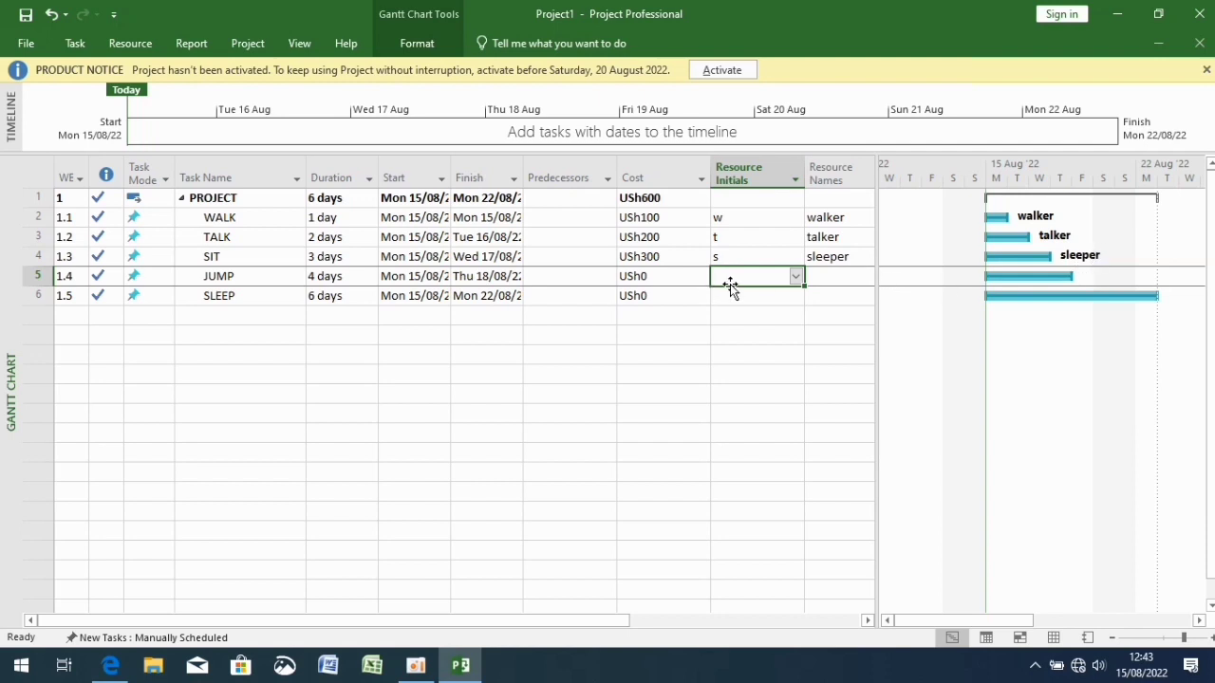
type("j")
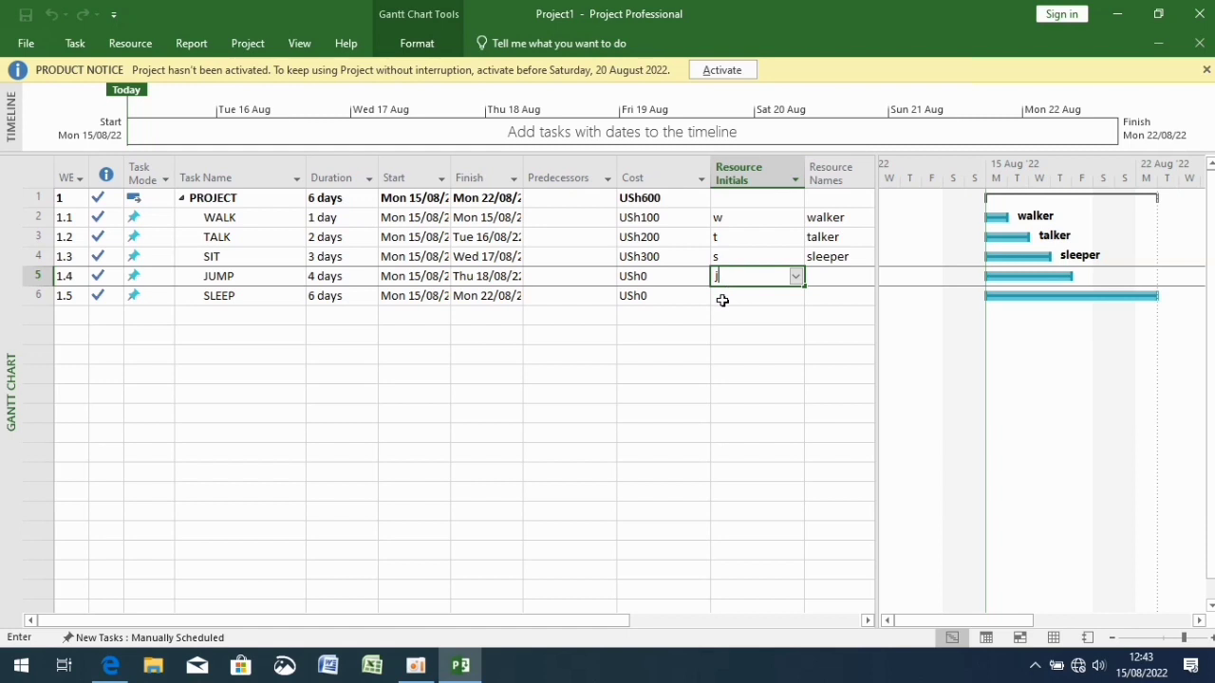
key("Return")
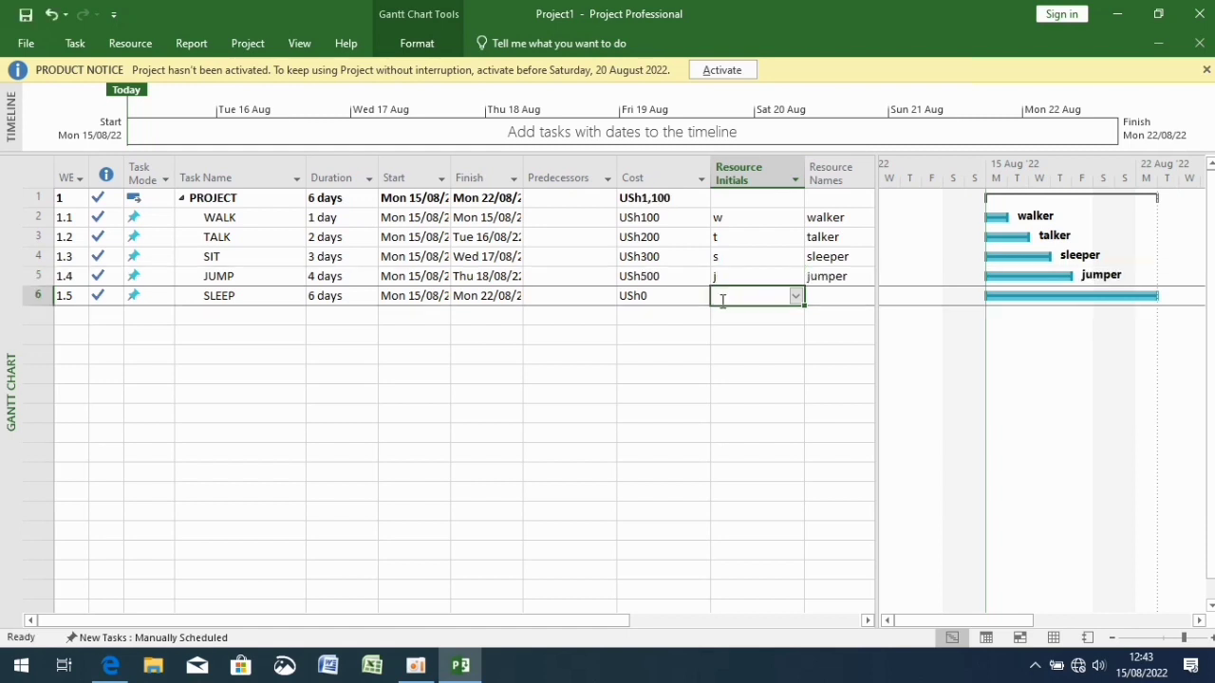
type("s")
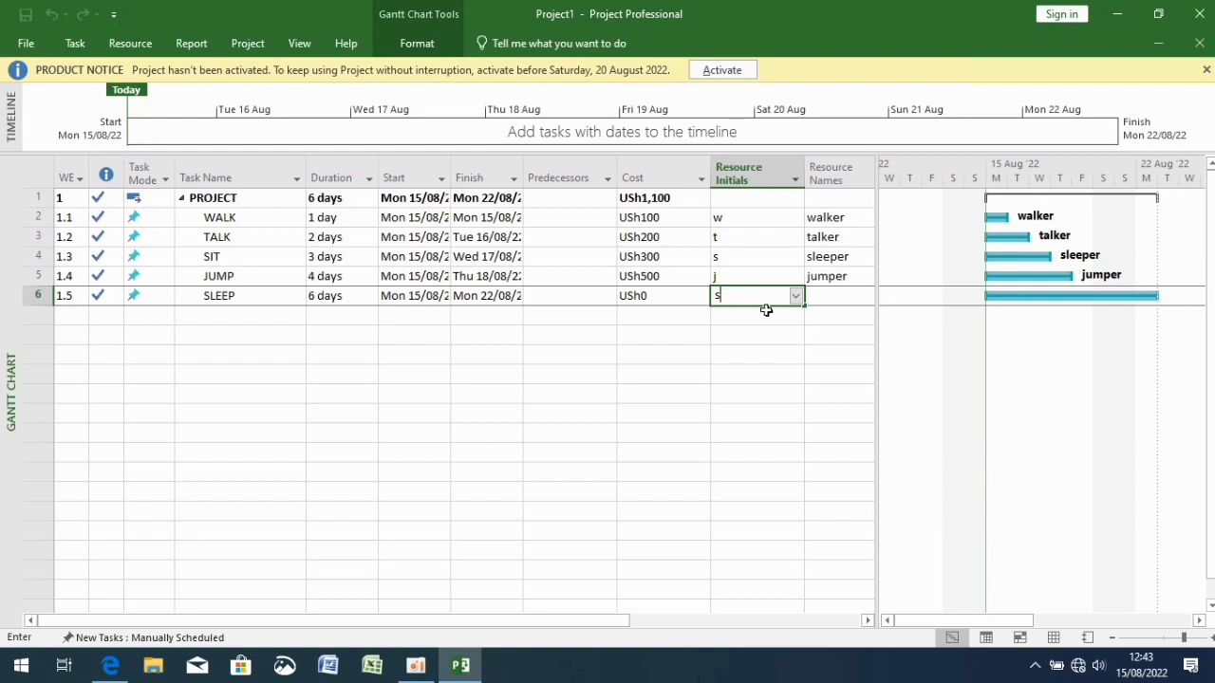
key("Return")
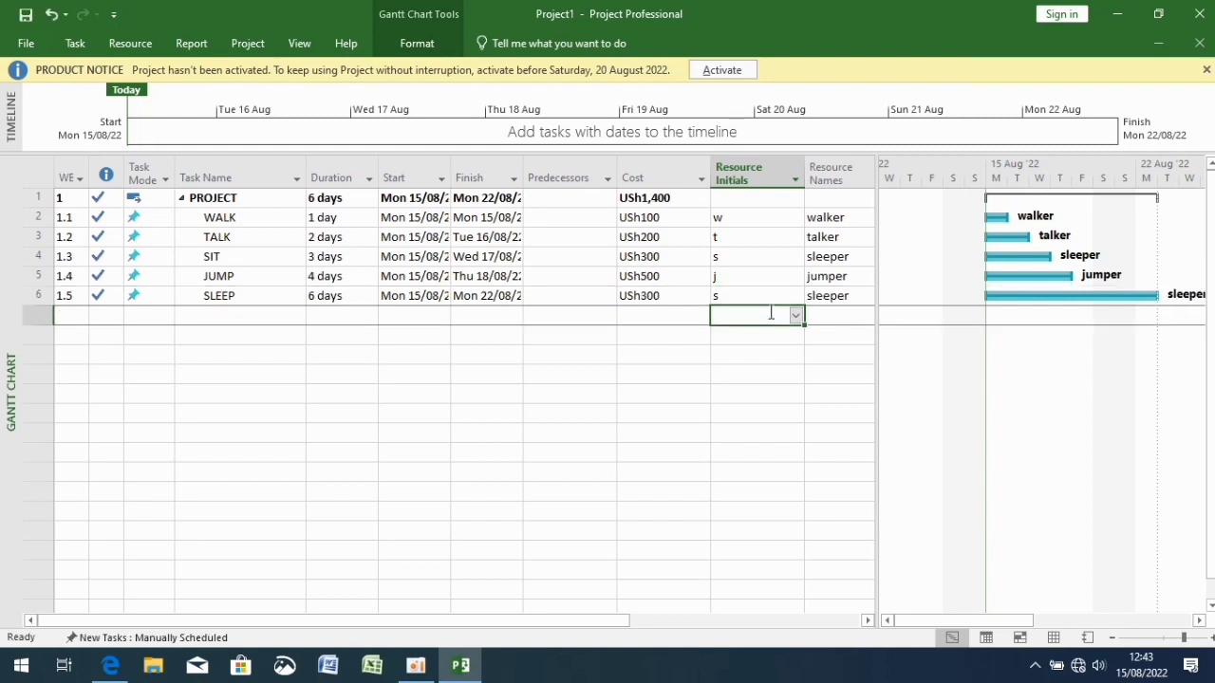